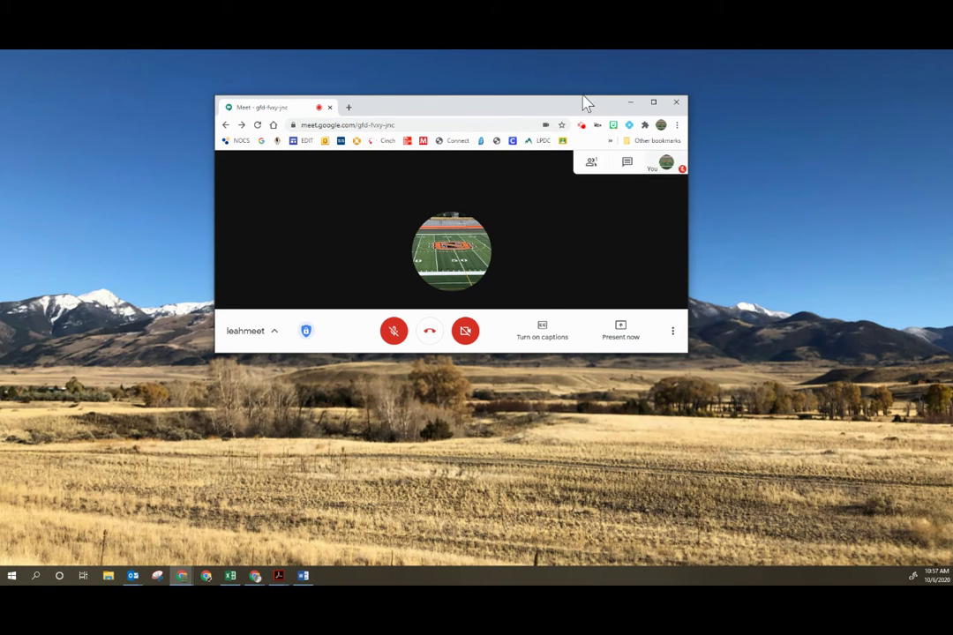
# Resize the Meet window so it fills the left half of the screen at full height
pyautogui.moveTo(582, 95); pyautogui.dragTo(564, 54)
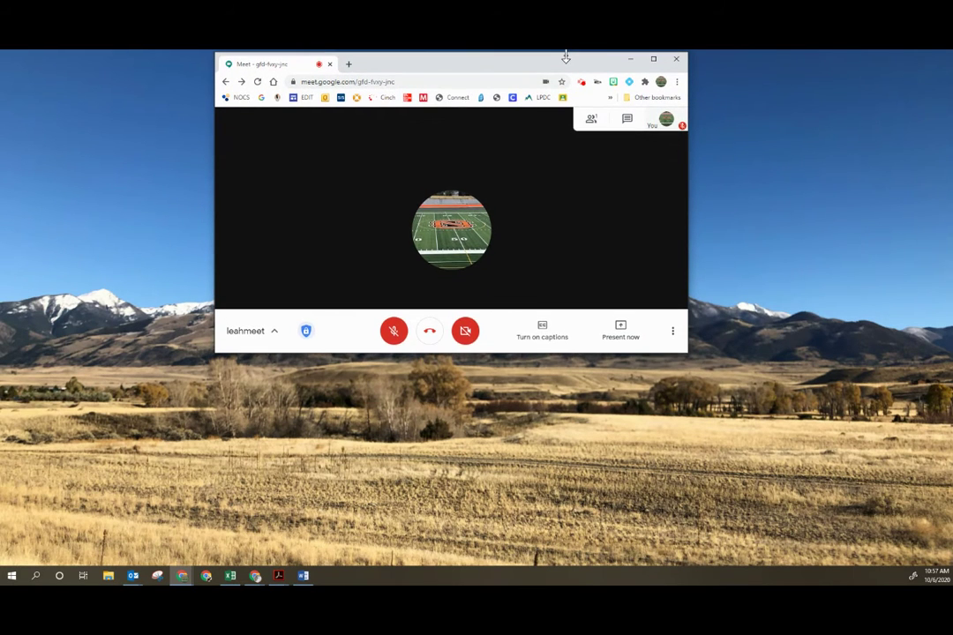
pyautogui.moveTo(491, 353); pyautogui.dragTo(497, 569)
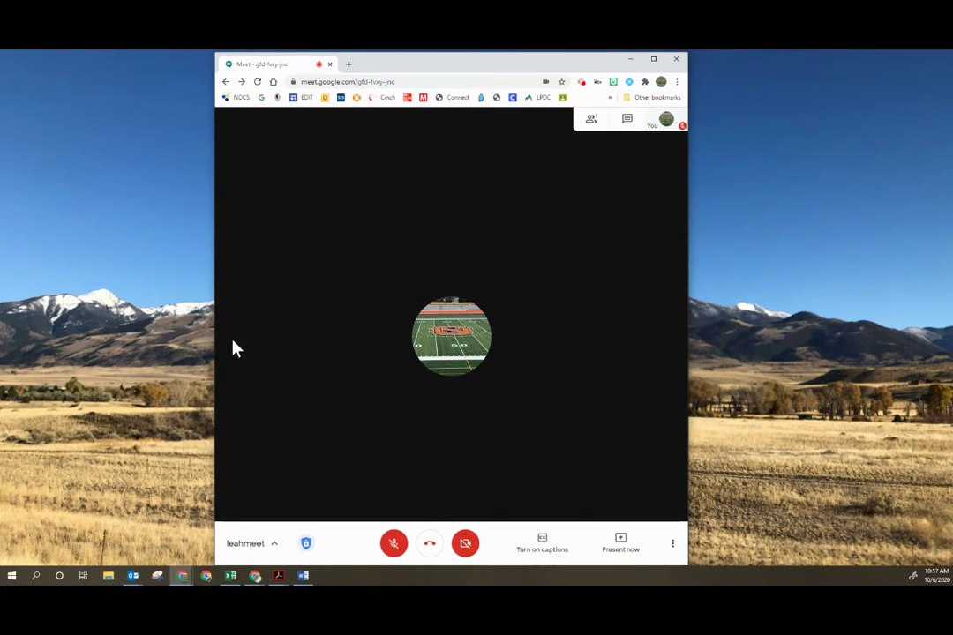
pyautogui.moveTo(214, 337); pyautogui.dragTo(7, 278)
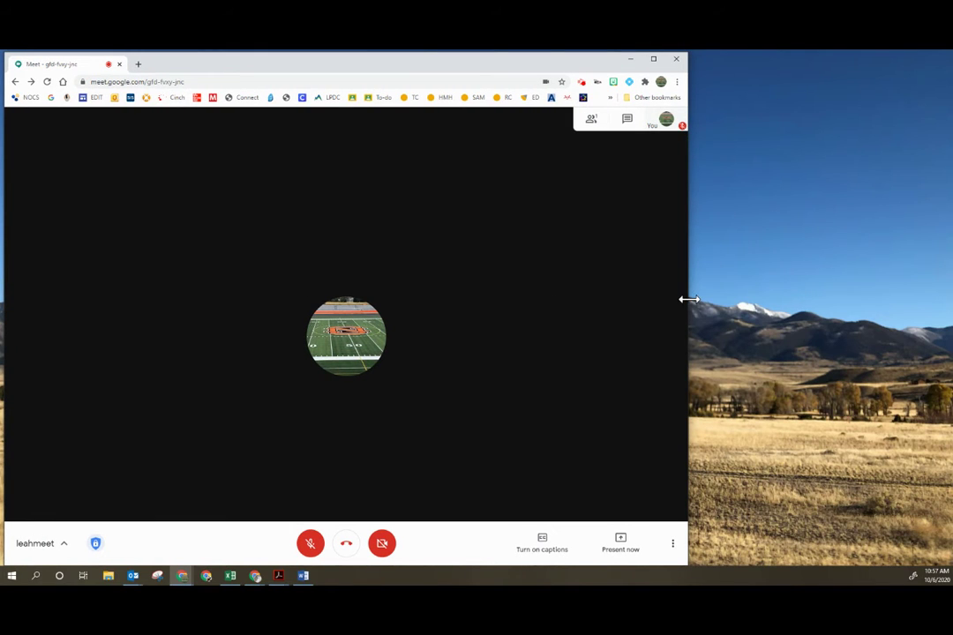
pyautogui.moveTo(688, 300); pyautogui.dragTo(474, 284)
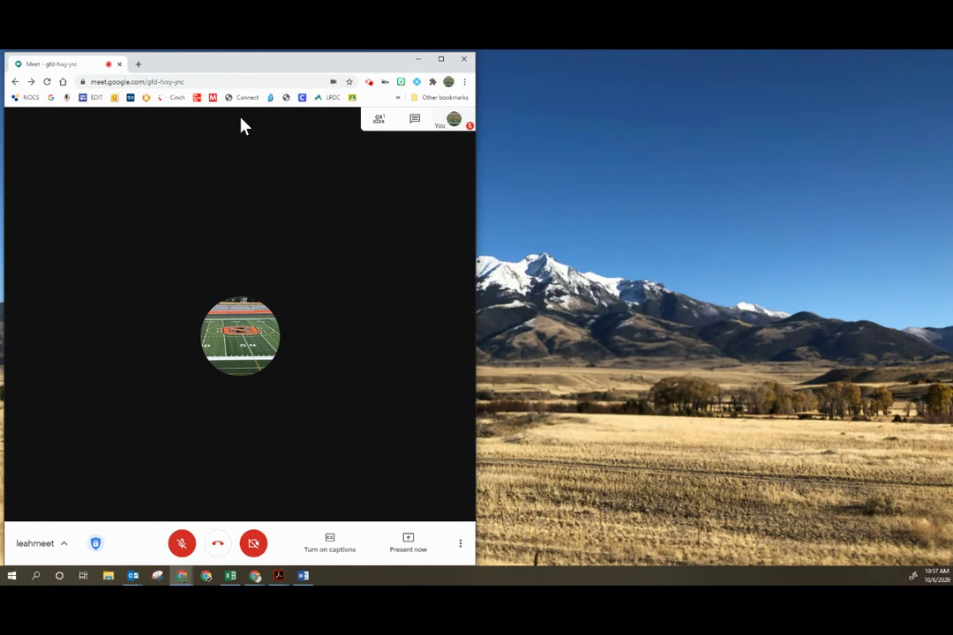
# Open a new tab, detach it into its own window and snap it to the right half of the screen
pyautogui.click(139, 66)
pyautogui.moveTo(149, 72); pyautogui.dragTo(262, 153)
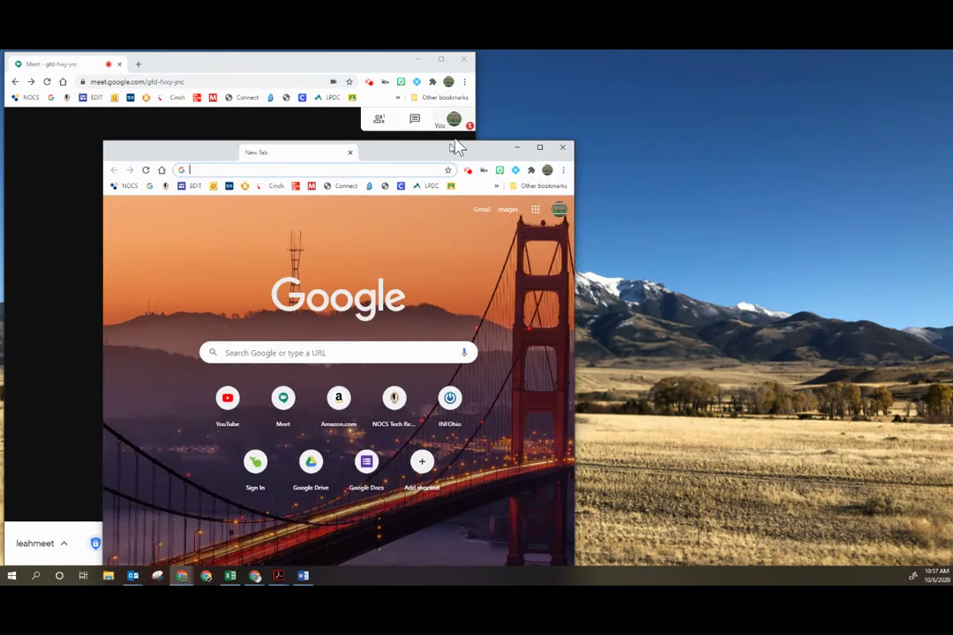
pyautogui.press('super+Right')
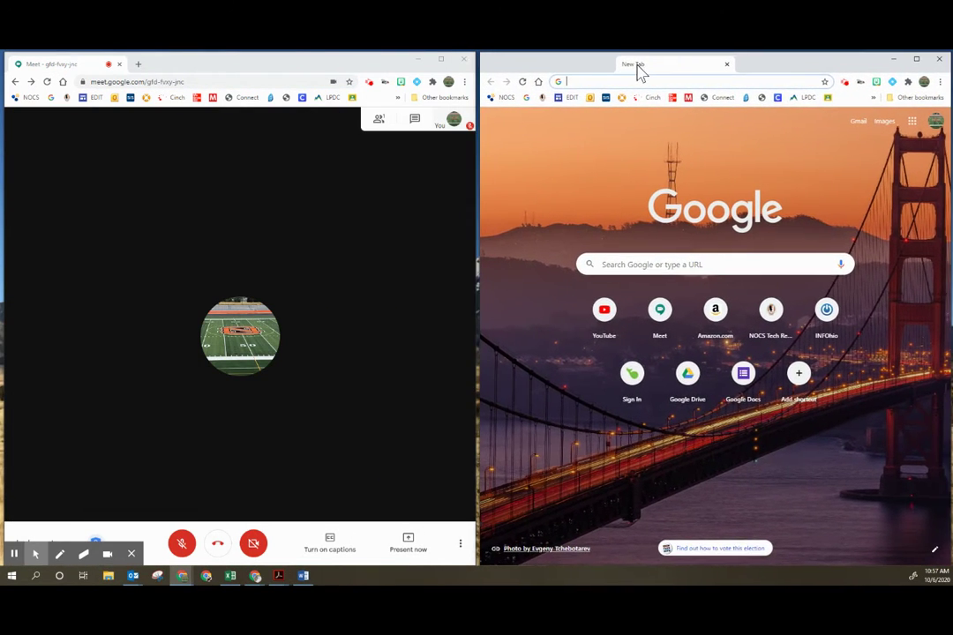
pyautogui.moveTo(639, 72); pyautogui.dragTo(637, 71)
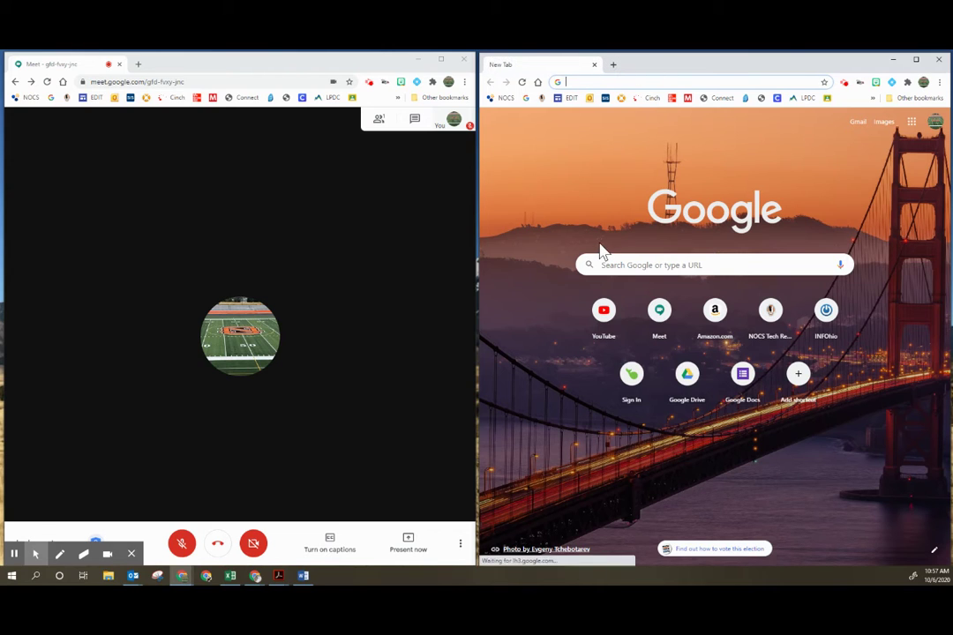
# Present the New Tab window to everyone in the Meet call as an application window
pyautogui.click(407, 557)
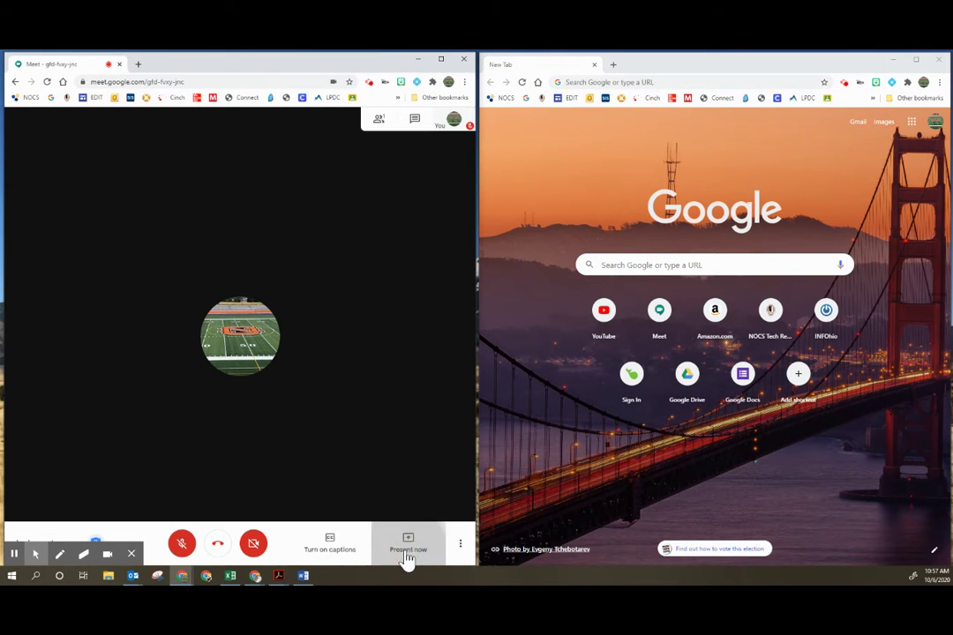
pyautogui.click(407, 557)
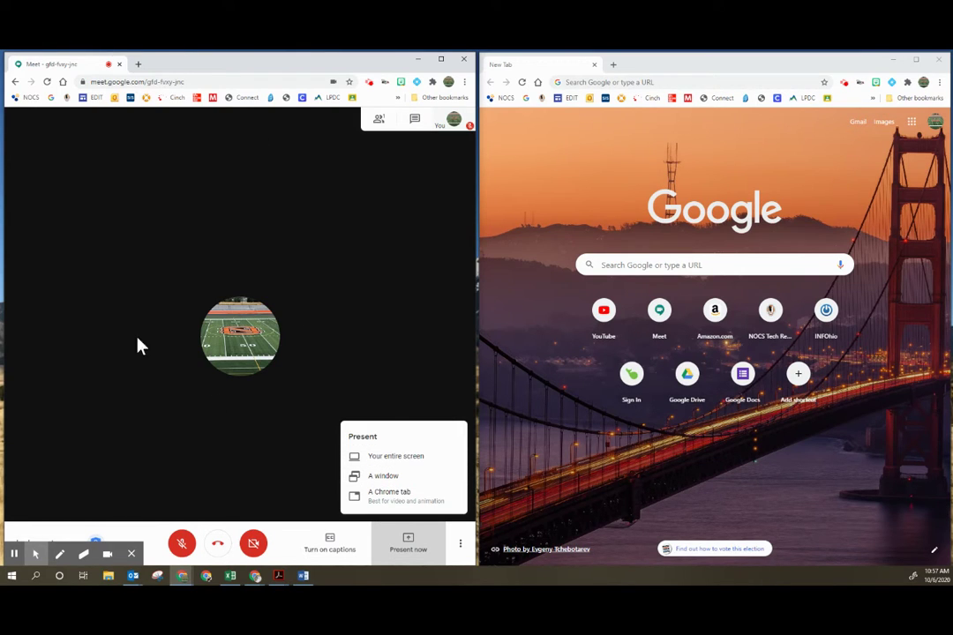
pyautogui.click(386, 482)
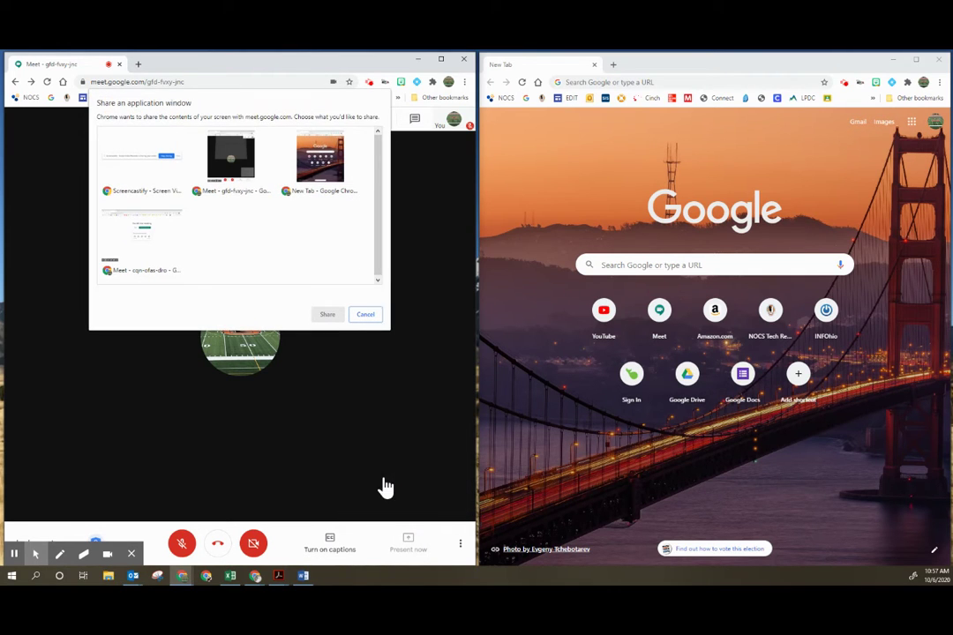
pyautogui.click(322, 183)
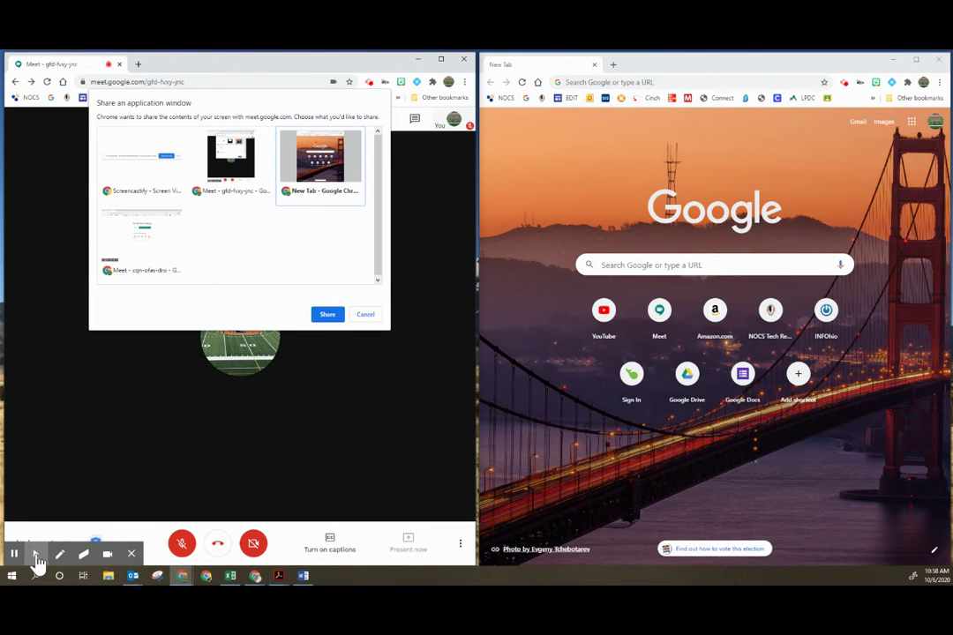
pyautogui.click(332, 314)
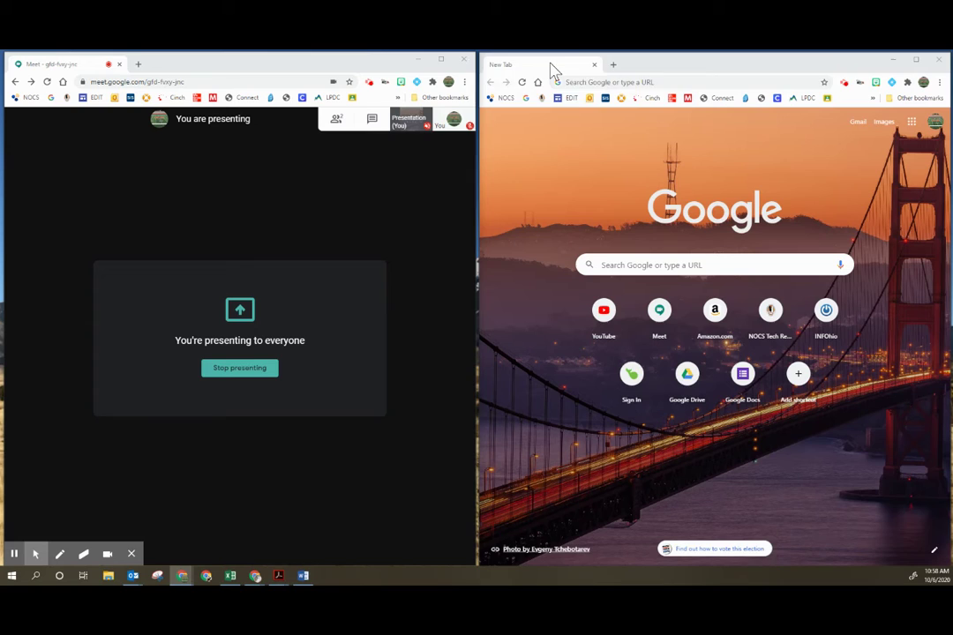
# Merge the New Tab window back into the Meet window, switch to the Meet tab and maximize the window
pyautogui.moveTo(551, 70); pyautogui.dragTo(155, 78)
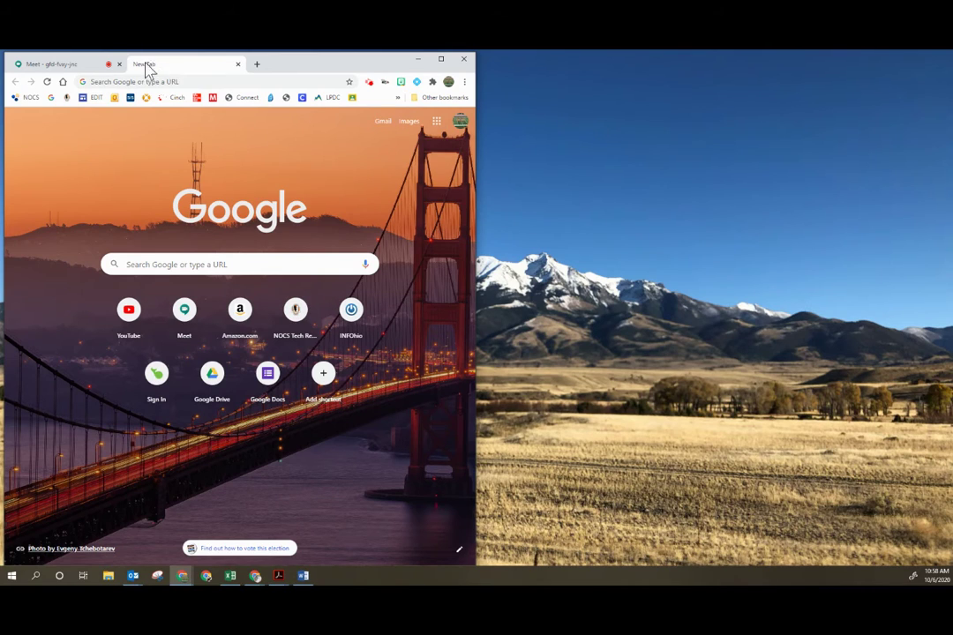
pyautogui.click(81, 71)
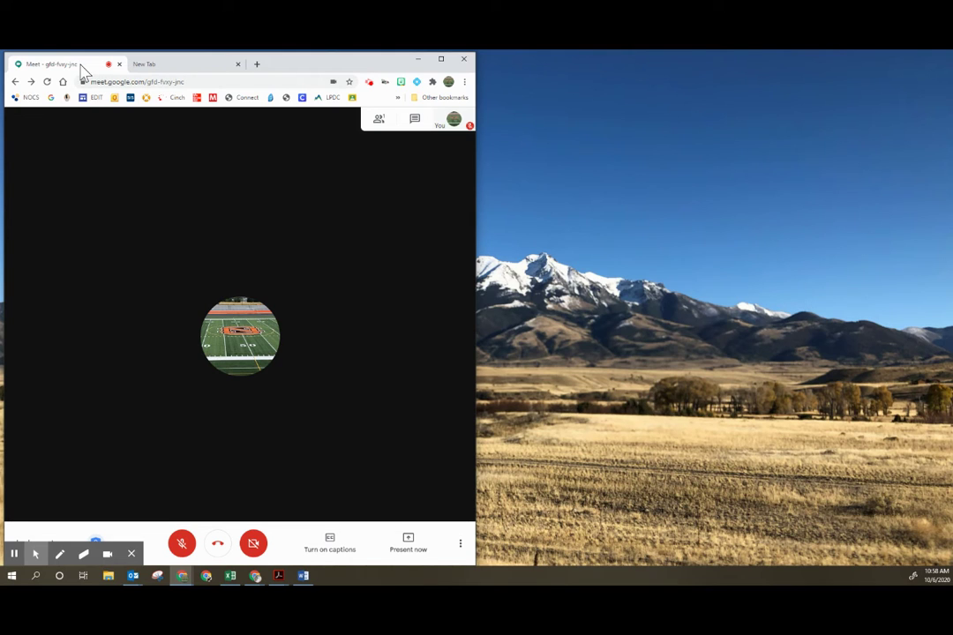
pyautogui.click(442, 60)
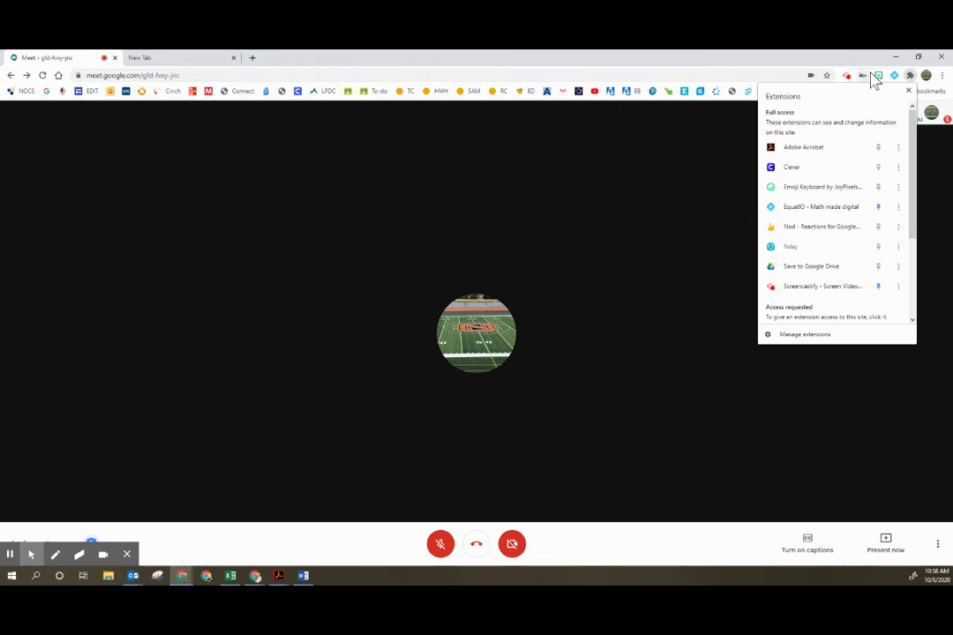
# Enable the Tab Resize - split screen layouts extension in the Extensions Manager
pyautogui.click(867, 81)
pyautogui.click(864, 77)
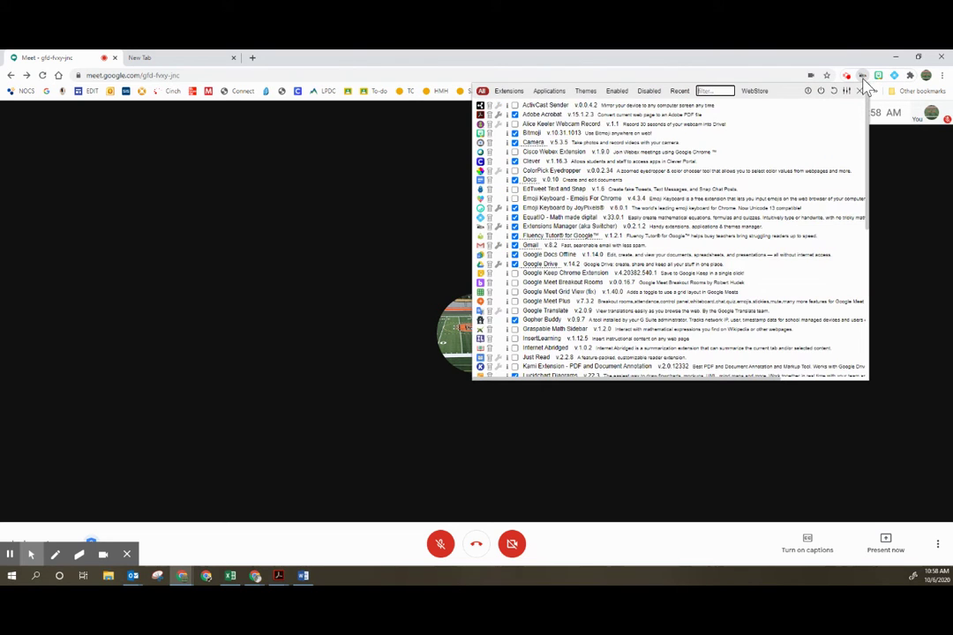
pyautogui.scroll(-3, 547, 273)
pyautogui.scroll(-3, 523, 320)
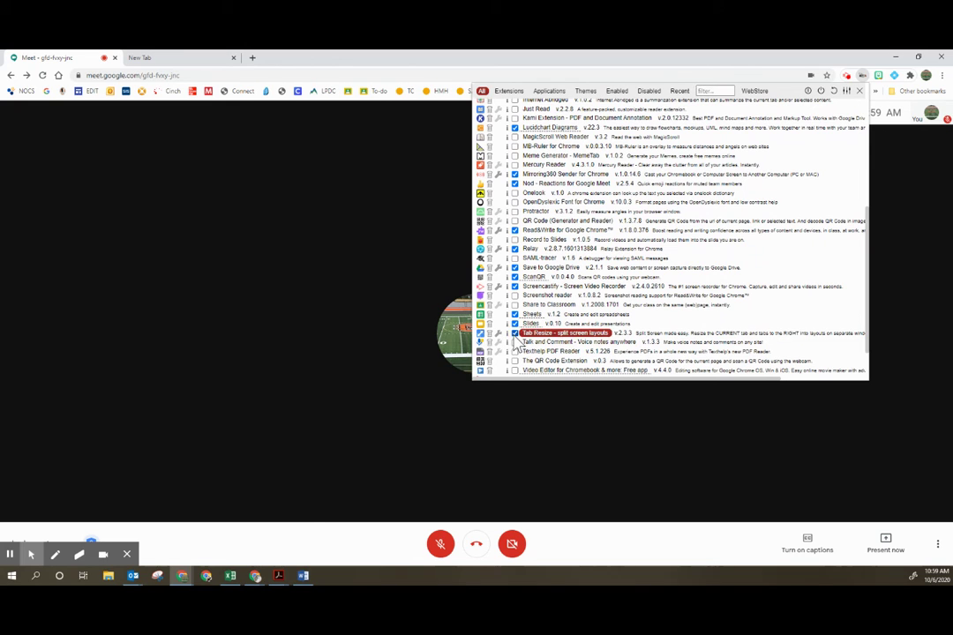
pyautogui.click(880, 58)
# Launch the Tab Resize extension, acknowledge its notice and split the Meet and New Tab tabs with the 1x2 layout
pyautogui.click(910, 75)
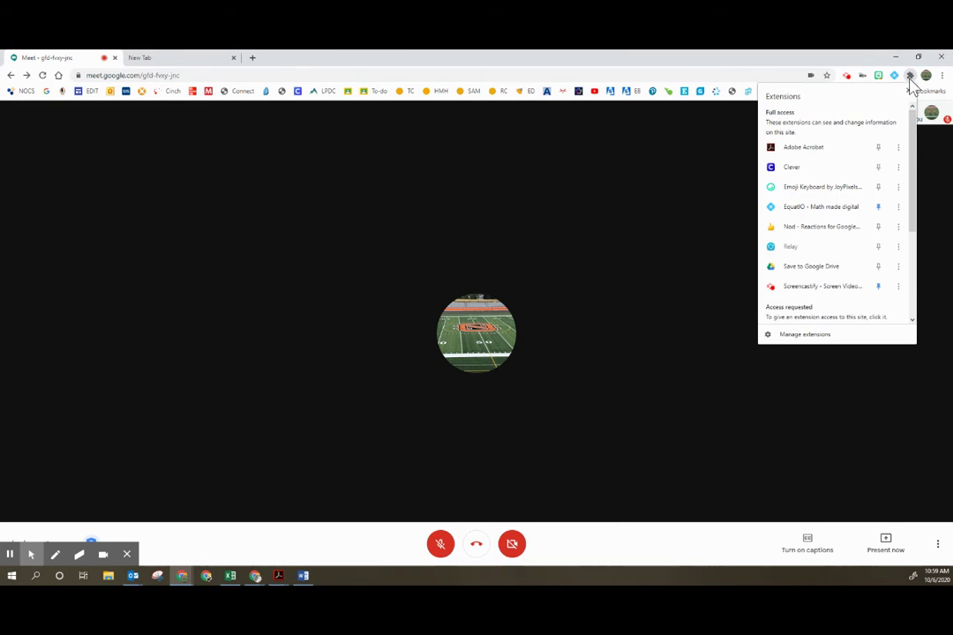
pyautogui.scroll(-3, 811, 225)
pyautogui.scroll(-1, 812, 225)
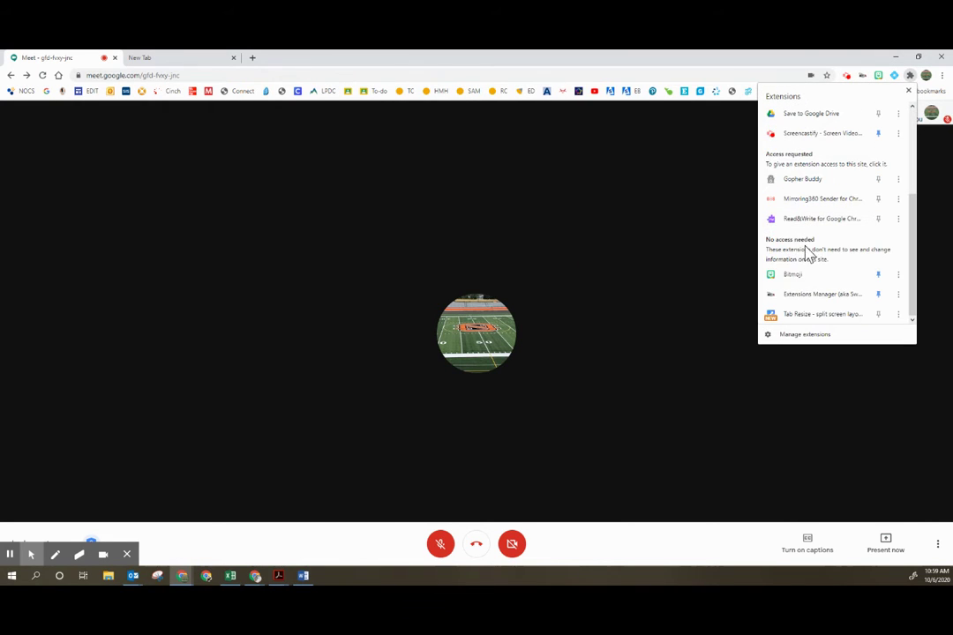
pyautogui.click(833, 319)
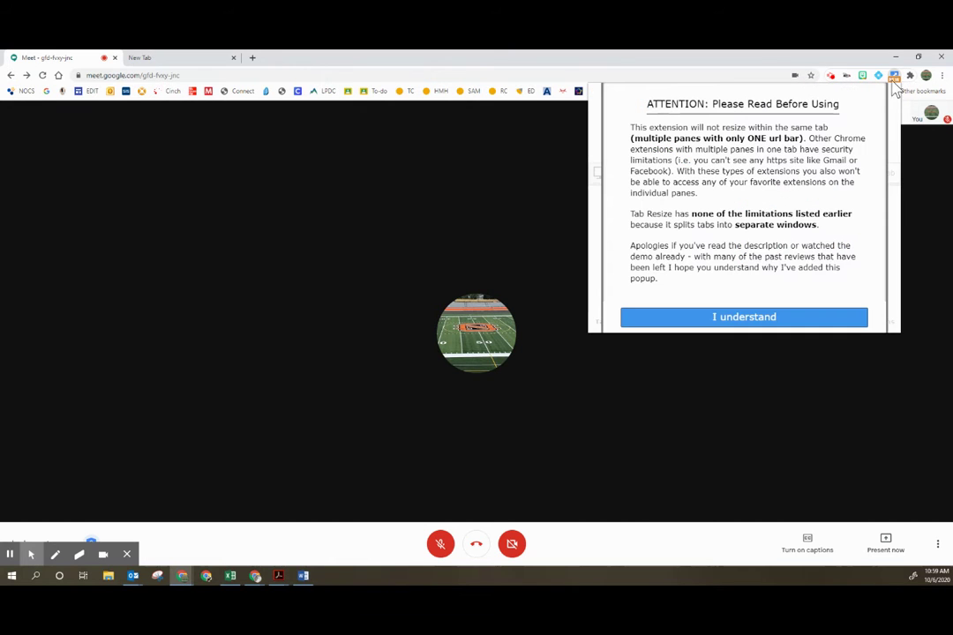
pyautogui.click(747, 318)
pyautogui.click(749, 323)
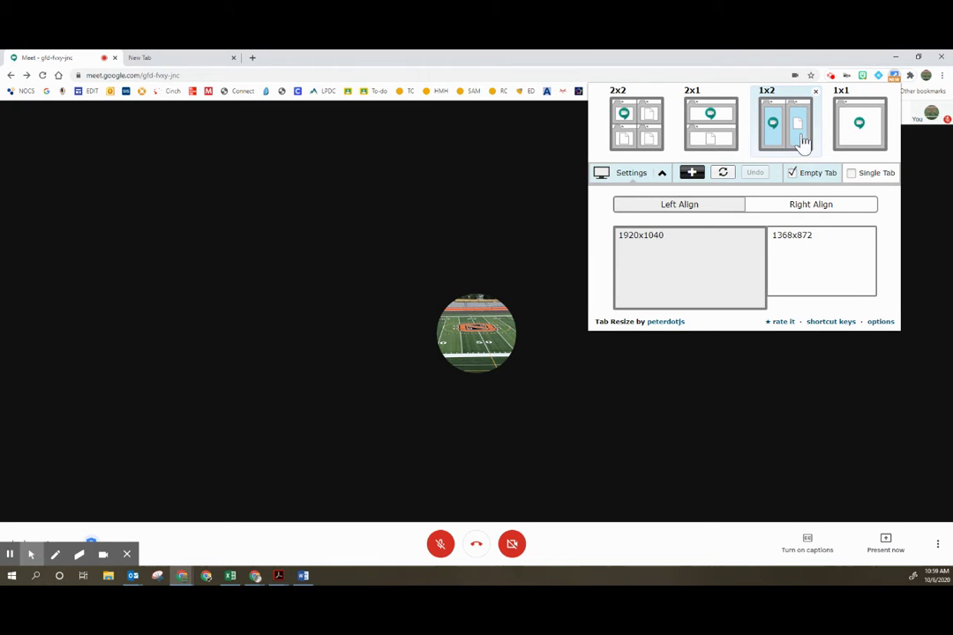
pyautogui.click(798, 139)
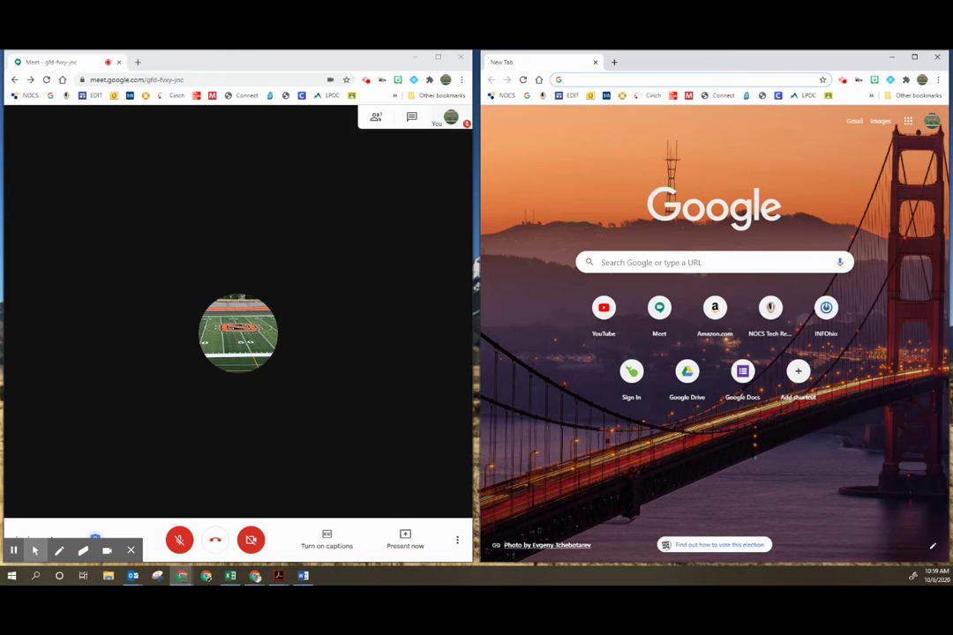
pyautogui.click(411, 549)
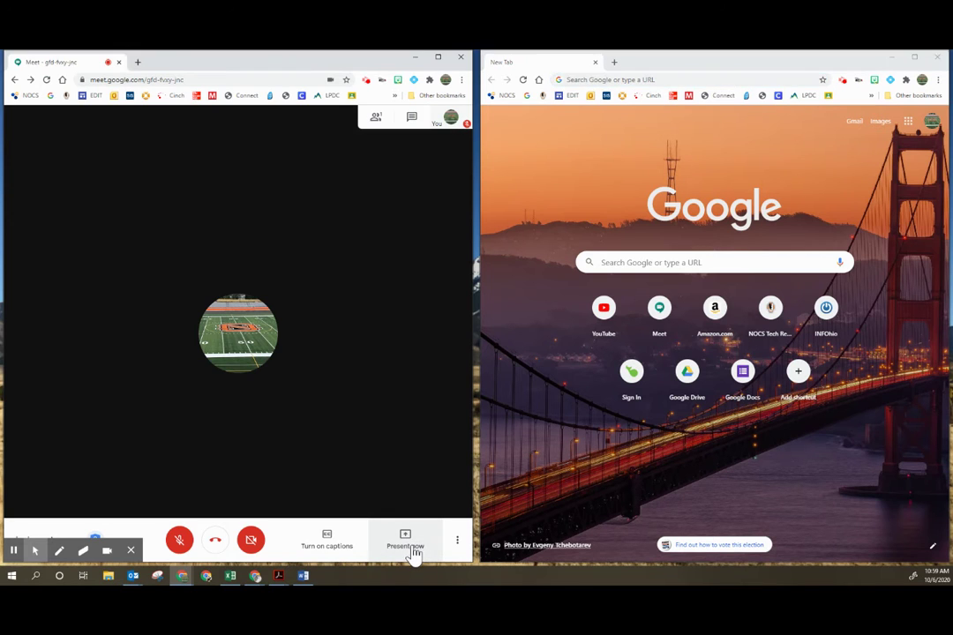
pyautogui.click(399, 453)
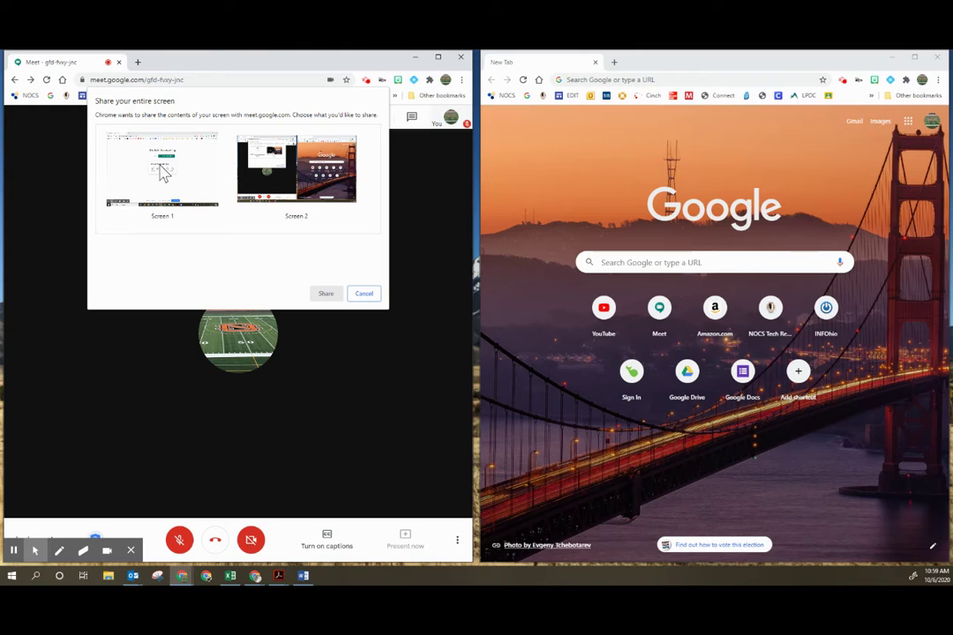
pyautogui.click(298, 176)
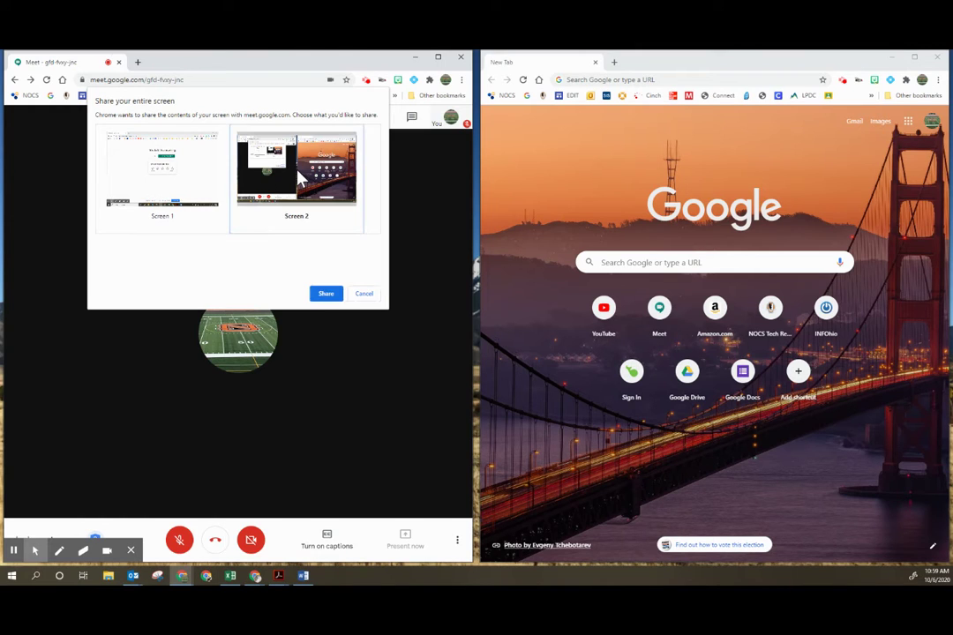
pyautogui.click(373, 300)
# Share the separate New Tab window in the Meet call using the window presentation option
pyautogui.click(410, 540)
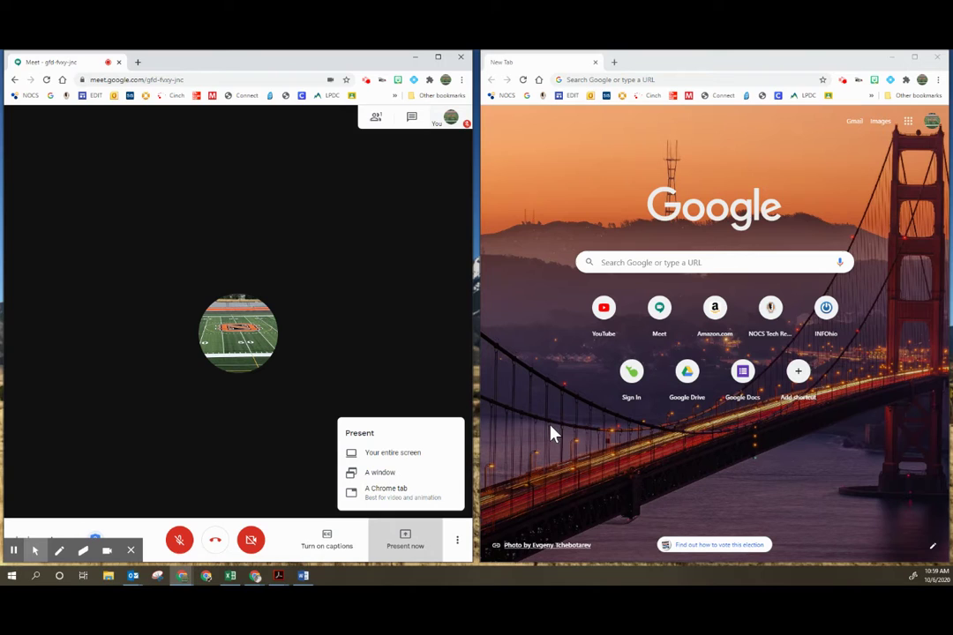
pyautogui.click(388, 488)
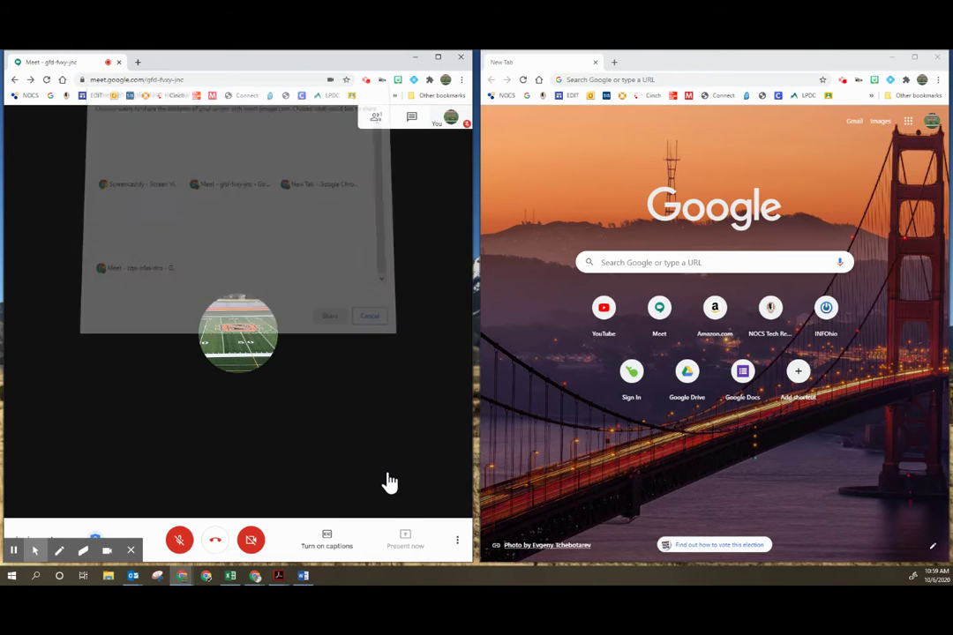
pyautogui.click(309, 169)
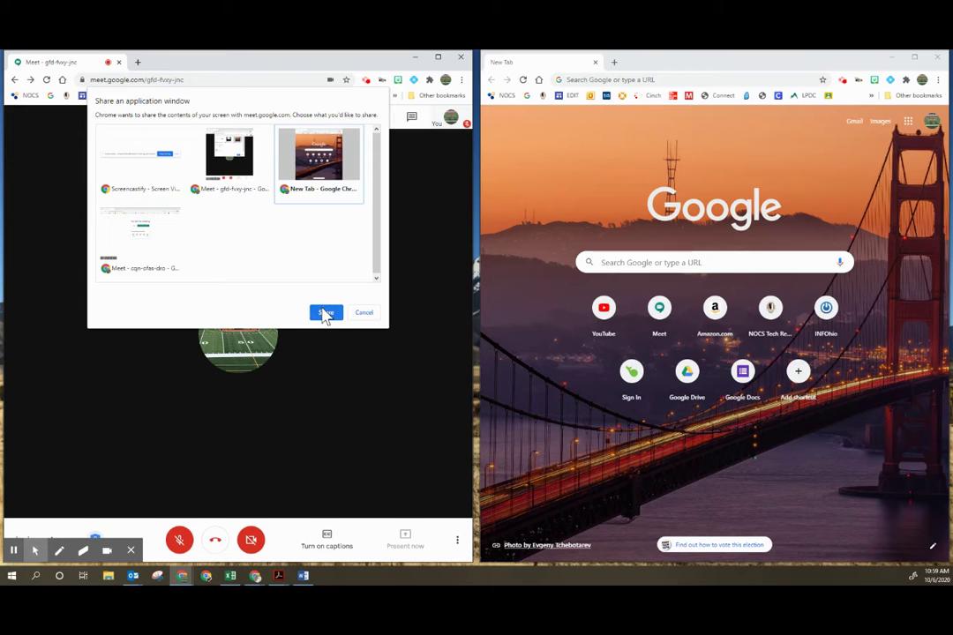
pyautogui.click(326, 314)
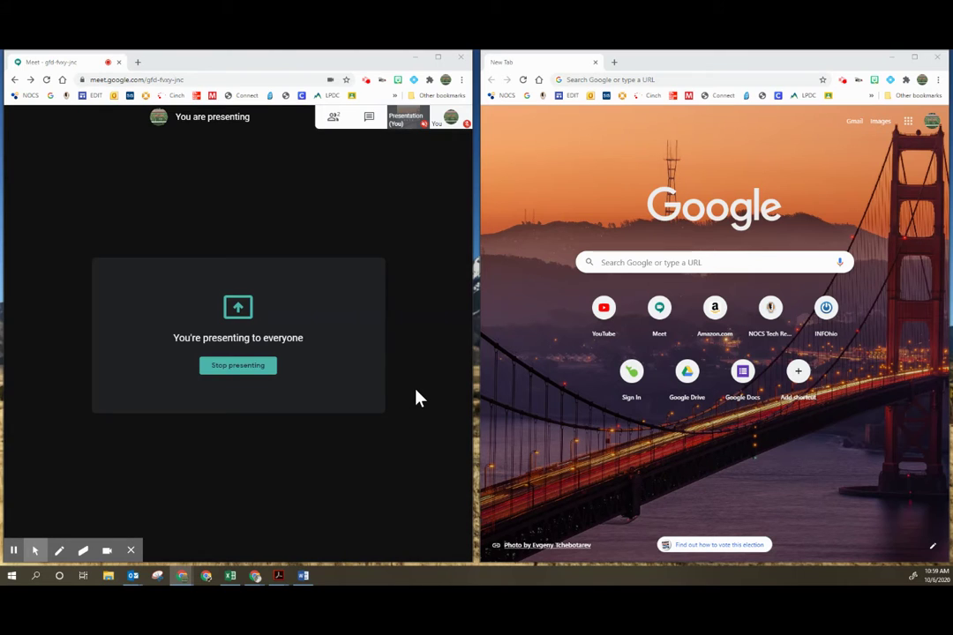
# Stop presenting in the Meet call and close the New Tab window
pyautogui.moveTo(310, 393)
pyautogui.click(246, 369)
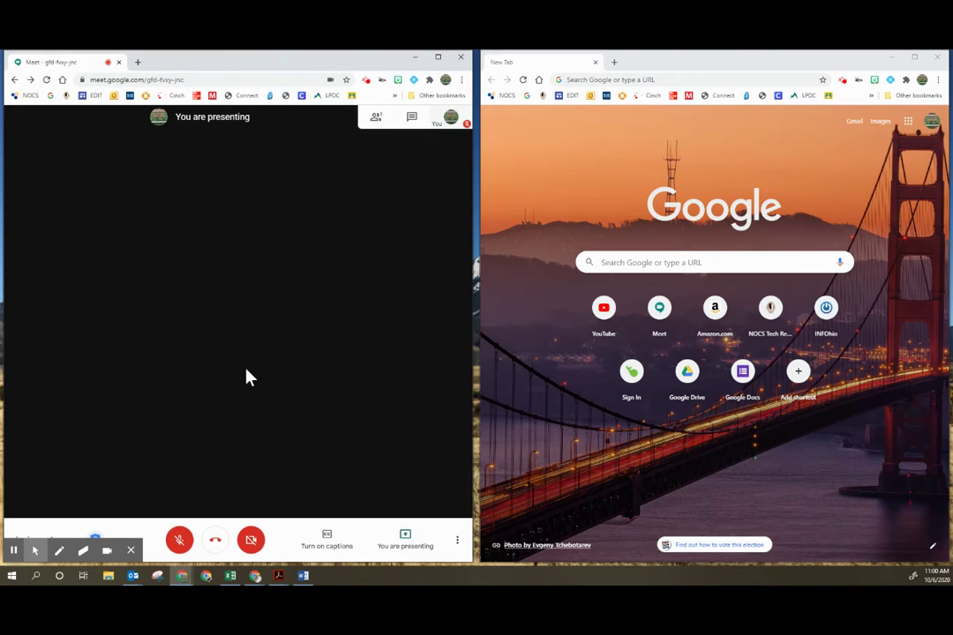
pyautogui.click(937, 56)
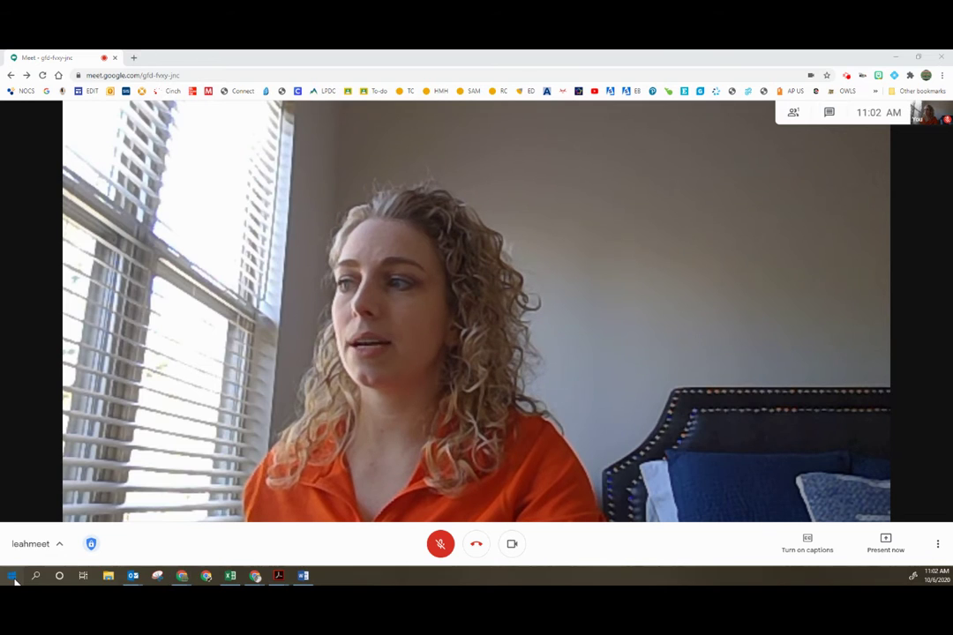
# Open the Windows Settings app, looking it up with the search "pc sett"
pyautogui.click(12, 577)
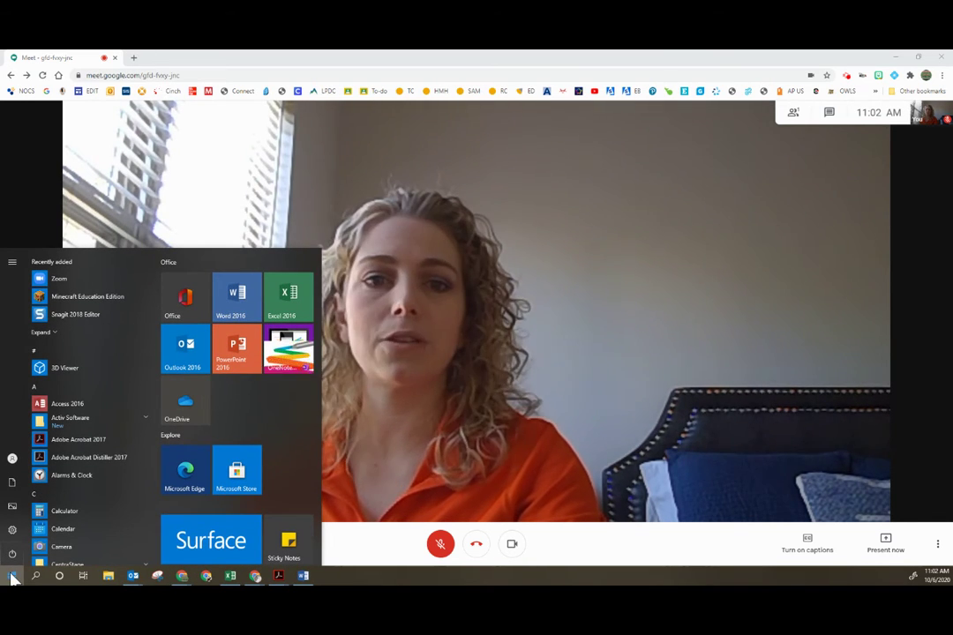
pyautogui.moveTo(14, 540)
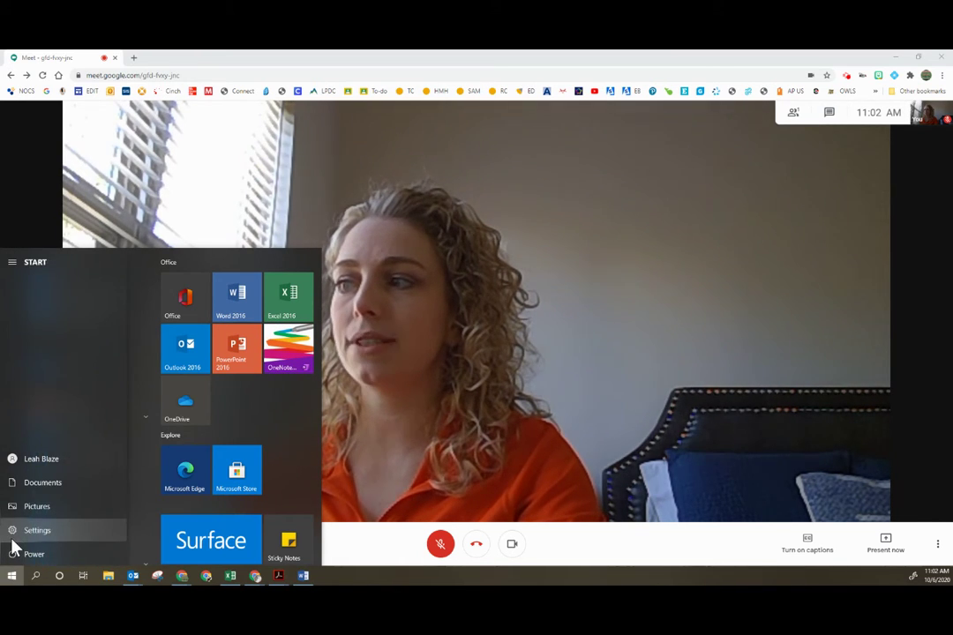
pyautogui.click(11, 537)
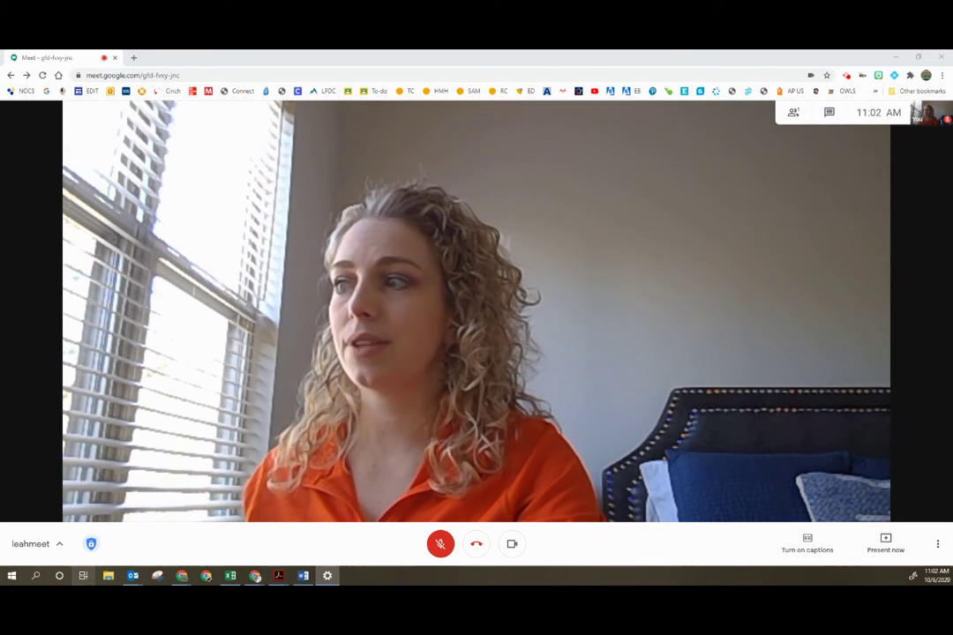
pyautogui.click(37, 575)
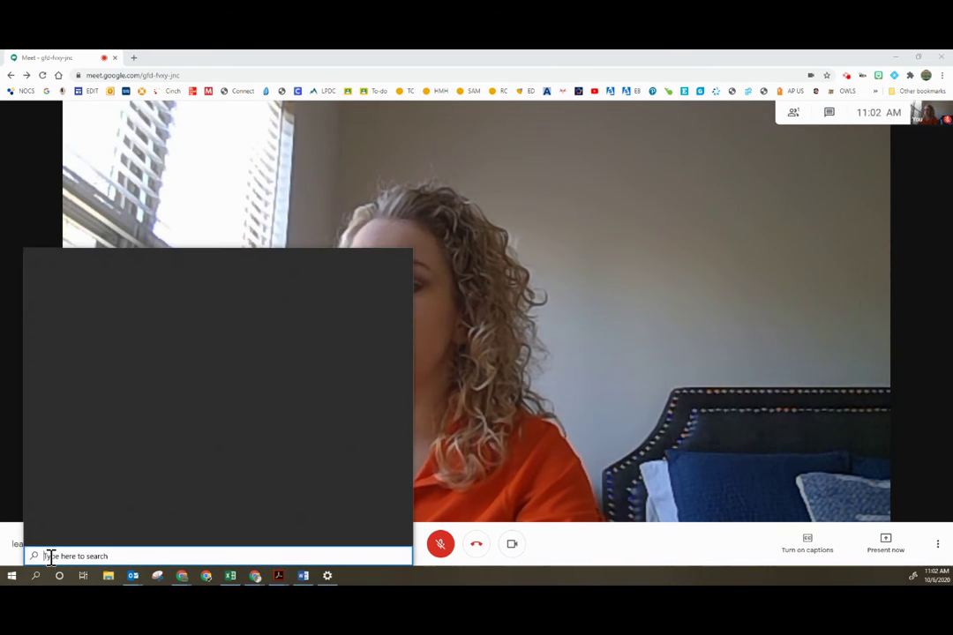
pyautogui.write('pc sett')
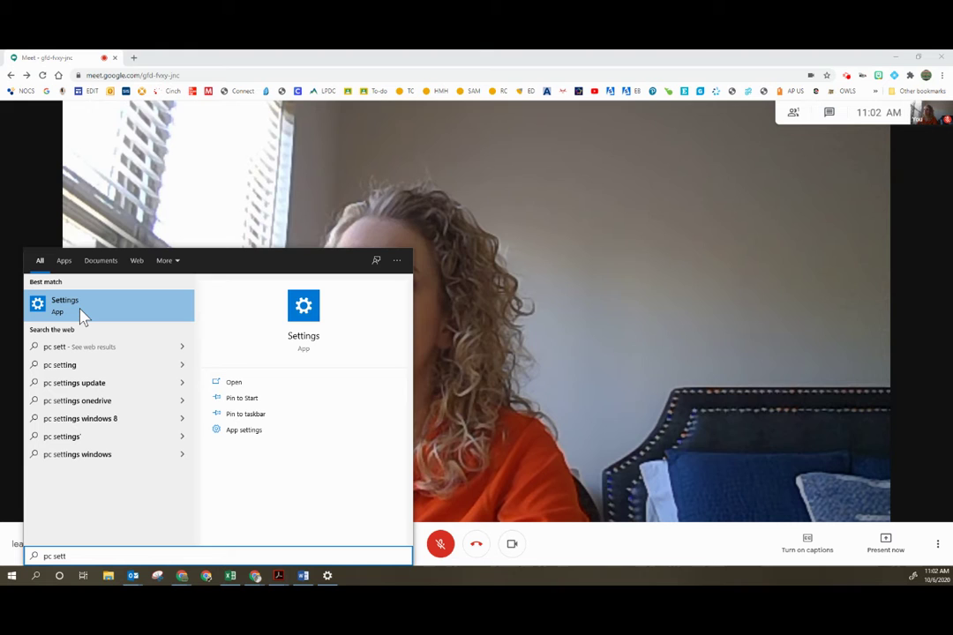
pyautogui.click(11, 576)
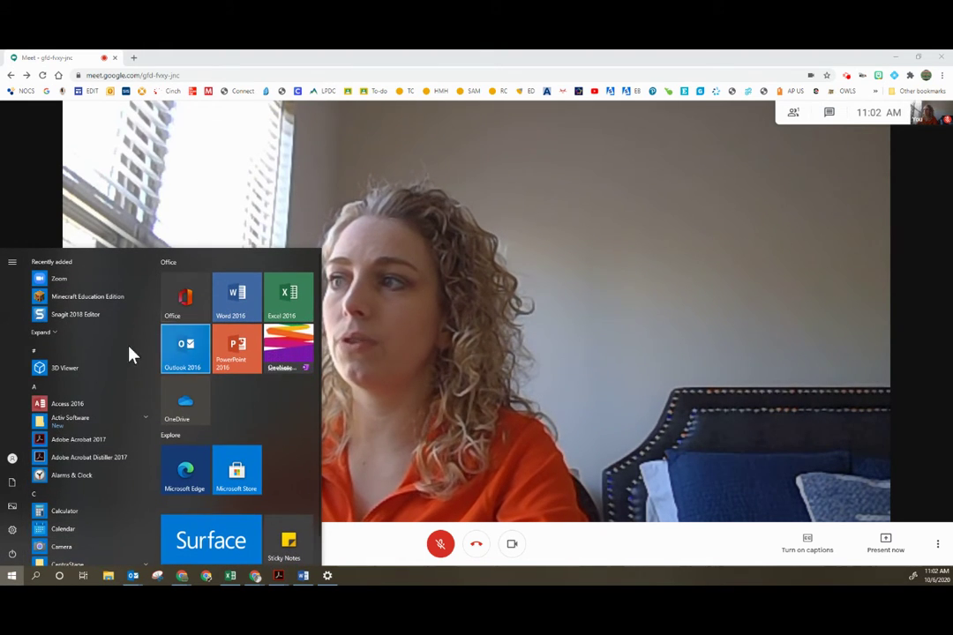
pyautogui.moveTo(11, 561)
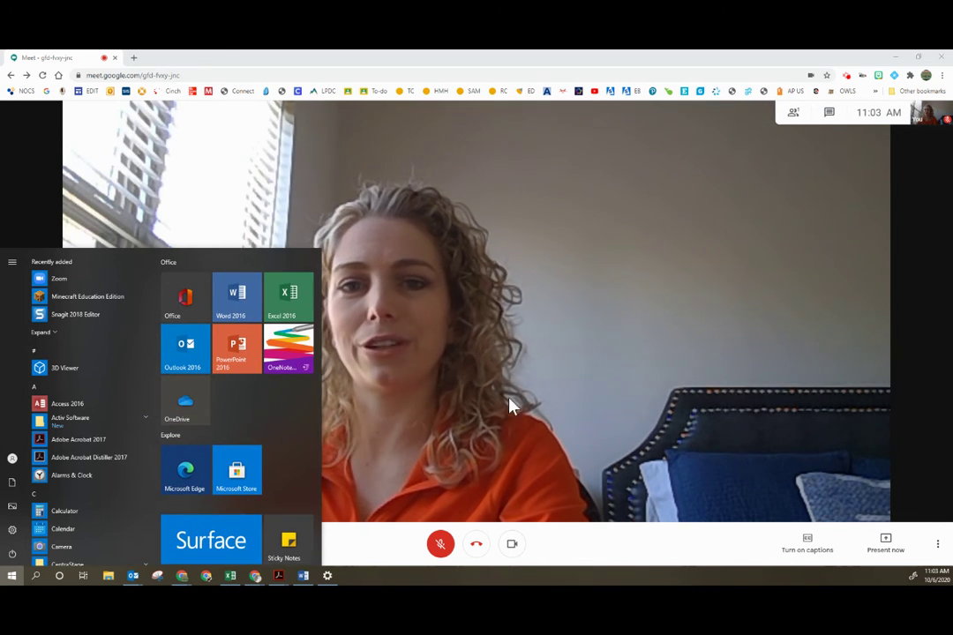
pyautogui.press('Escape')
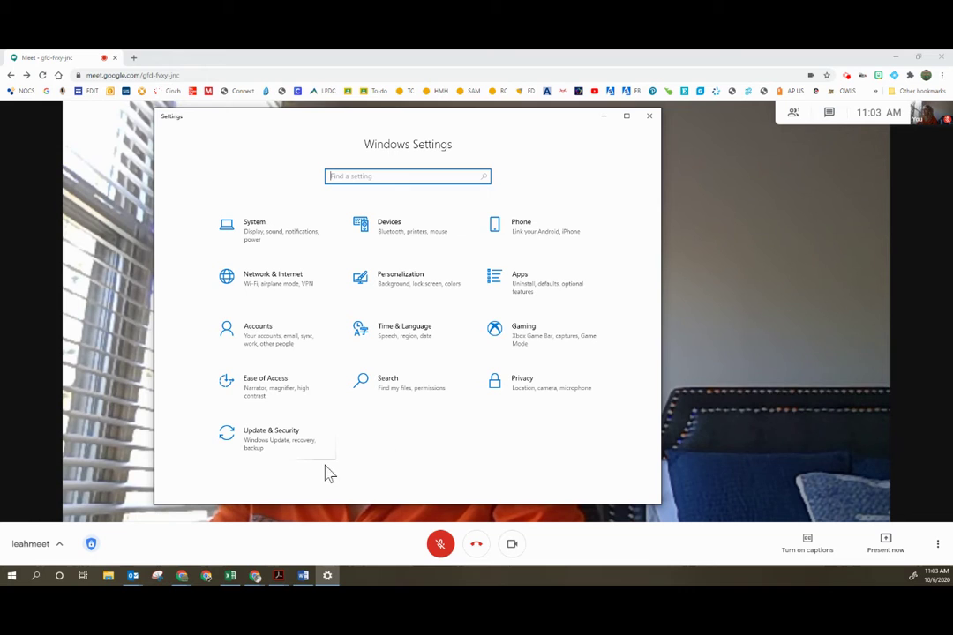
# Open the System display settings and set Multiple displays to Extend these displays
pyautogui.click(260, 233)
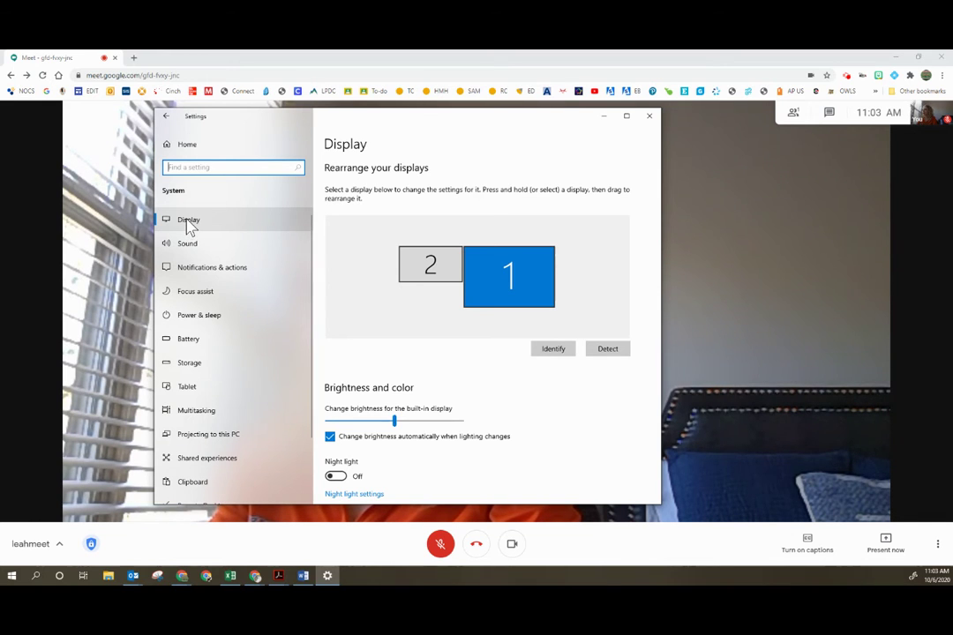
pyautogui.scroll(-2, 393, 270)
pyautogui.scroll(2, 415, 247)
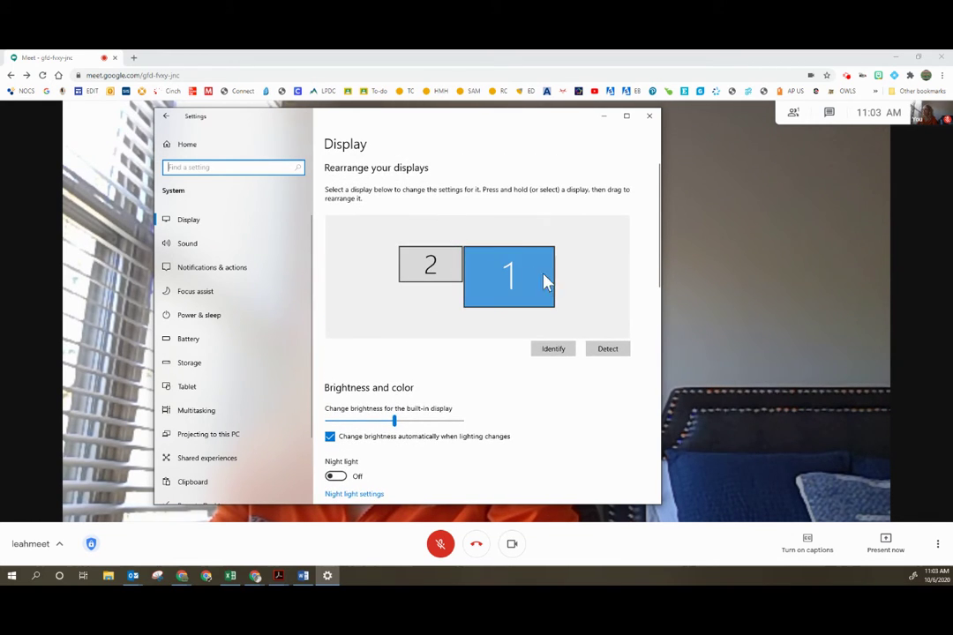
pyautogui.scroll(-5, 451, 284)
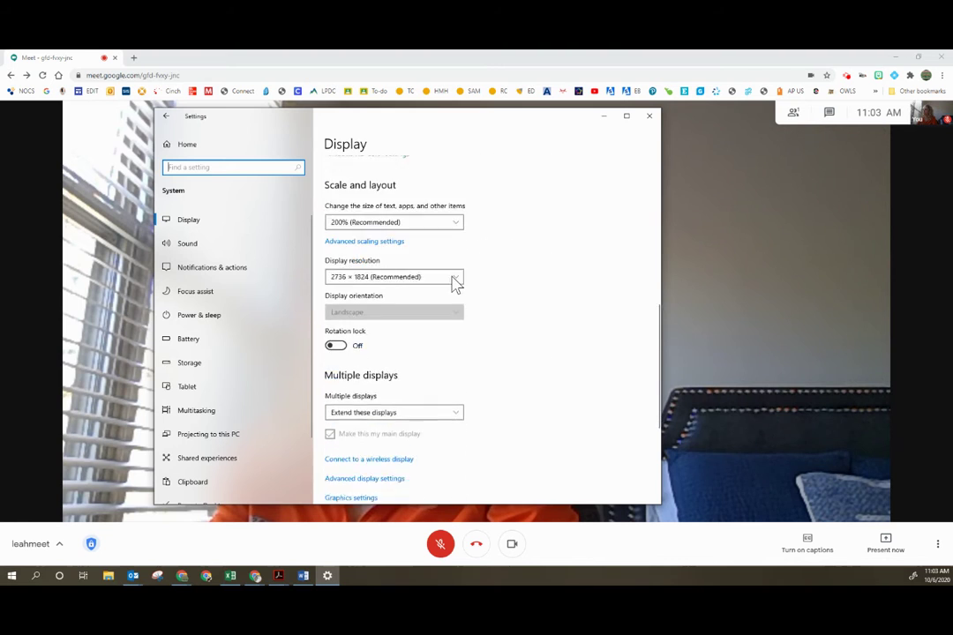
pyautogui.scroll(-3, 451, 284)
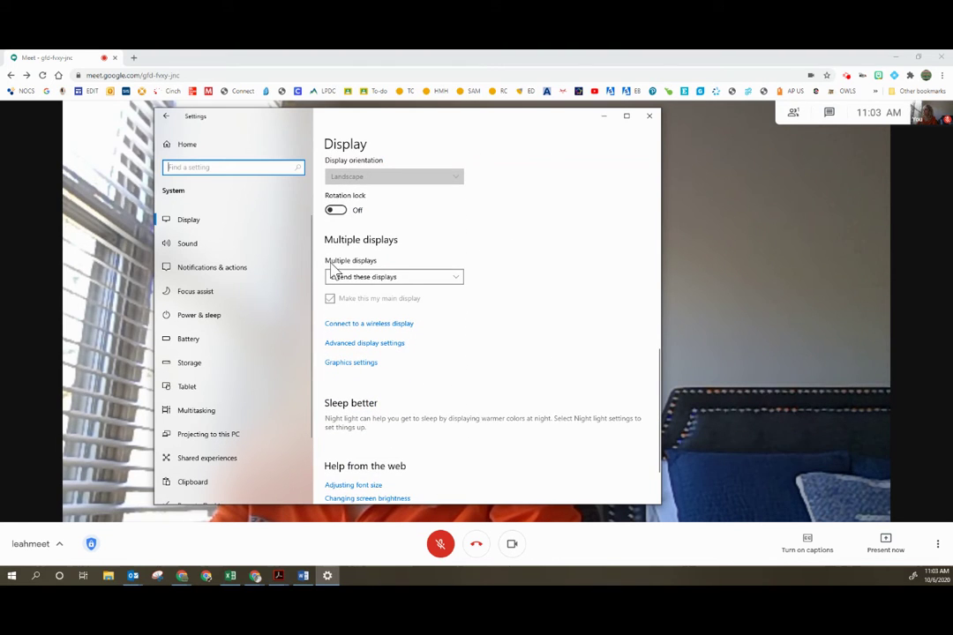
pyautogui.click(408, 280)
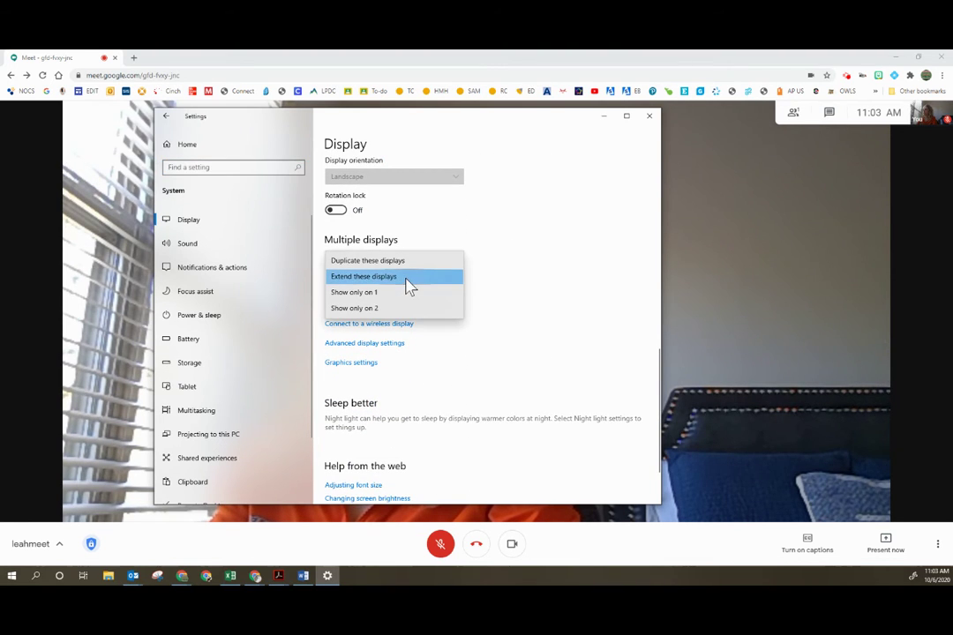
pyautogui.click(407, 280)
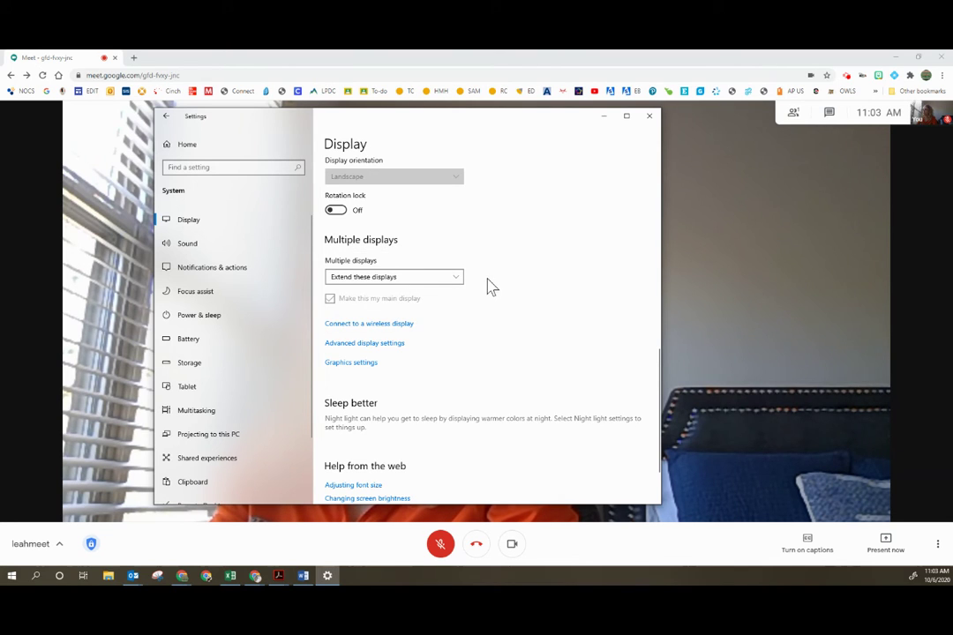
# Move display 2 to the right of display 1 and back to its left, apply the arrangement and close Settings
pyautogui.scroll(10, 491, 291)
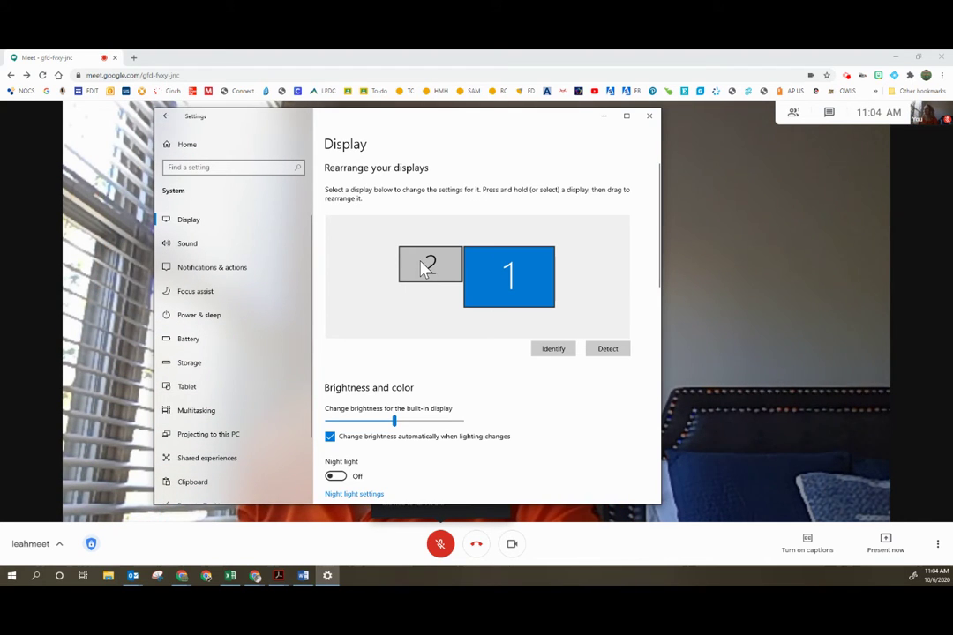
pyautogui.moveTo(427, 265); pyautogui.dragTo(600, 274)
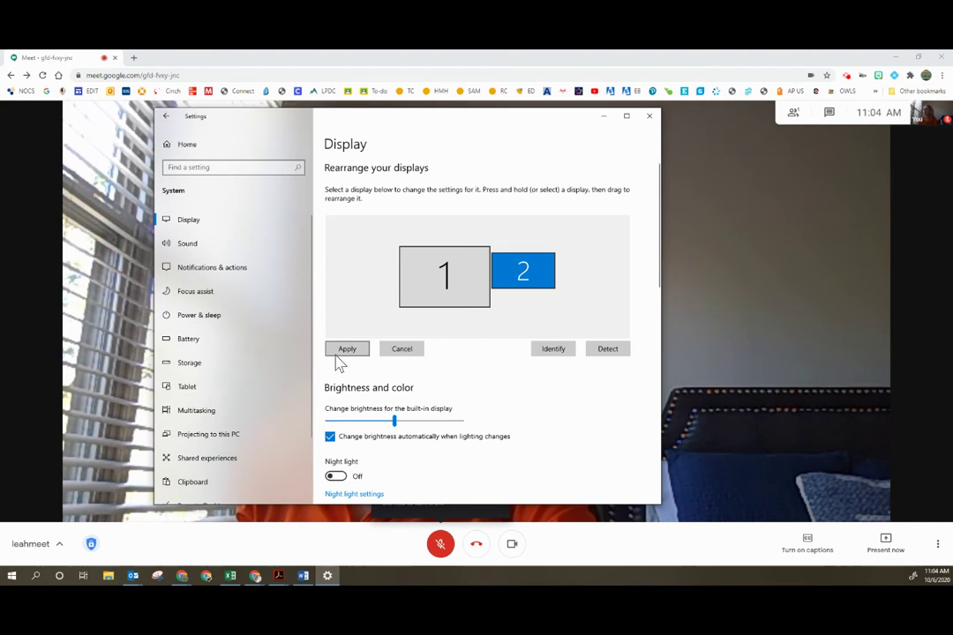
pyautogui.moveTo(512, 269); pyautogui.dragTo(389, 264)
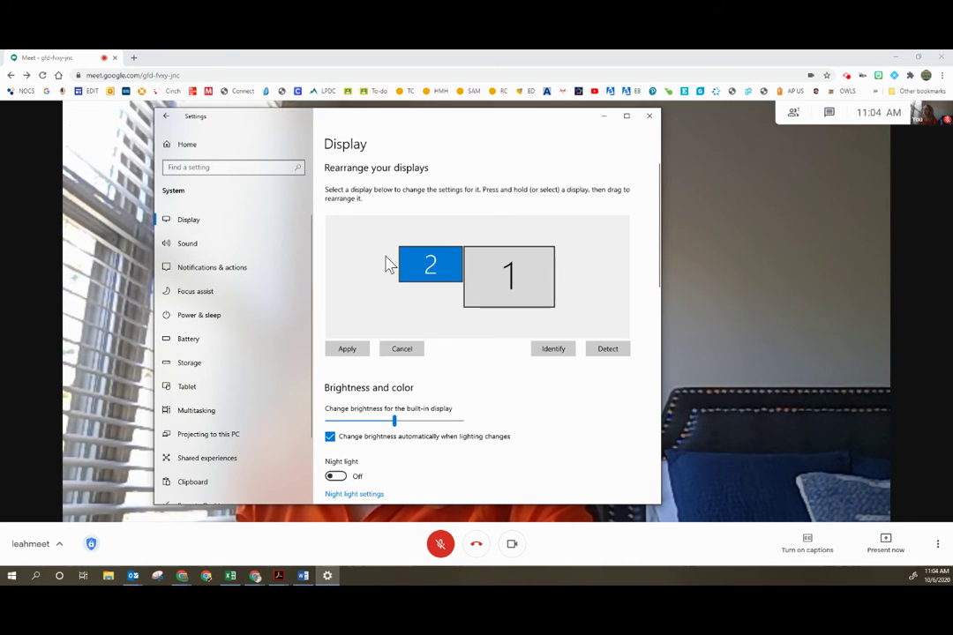
pyautogui.click(351, 350)
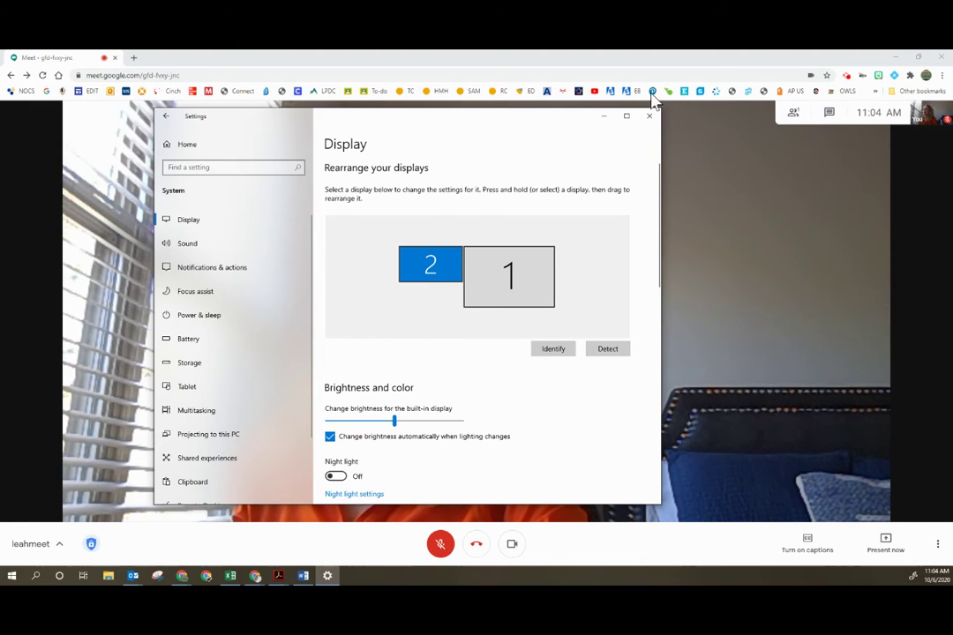
pyautogui.click(649, 116)
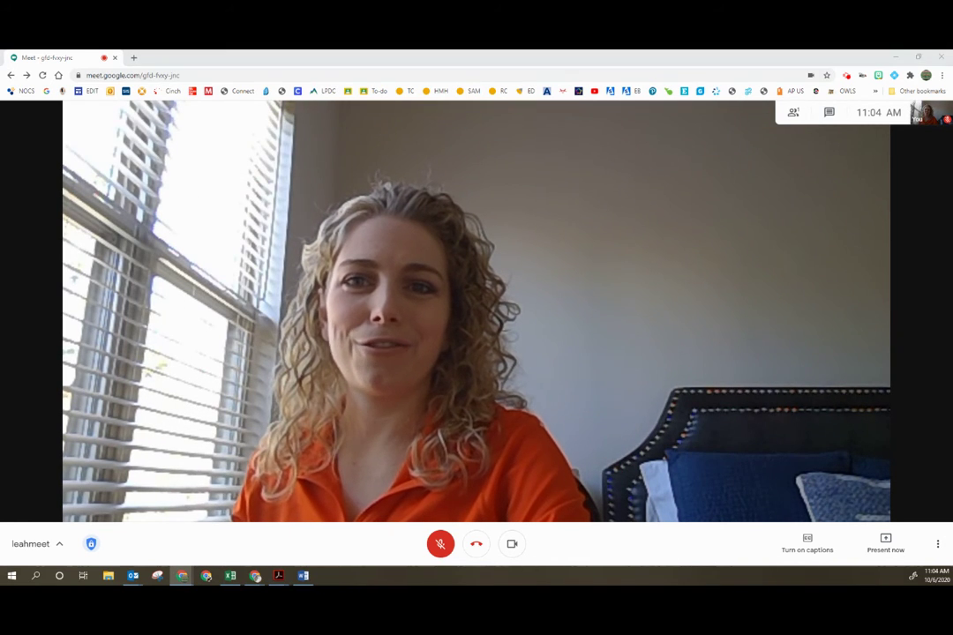
# Open the entire-screen presentation choices in the Meet call, select Screen 1 and cancel sharing
pyautogui.moveTo(747, 249); pyautogui.dragTo(952, 280)
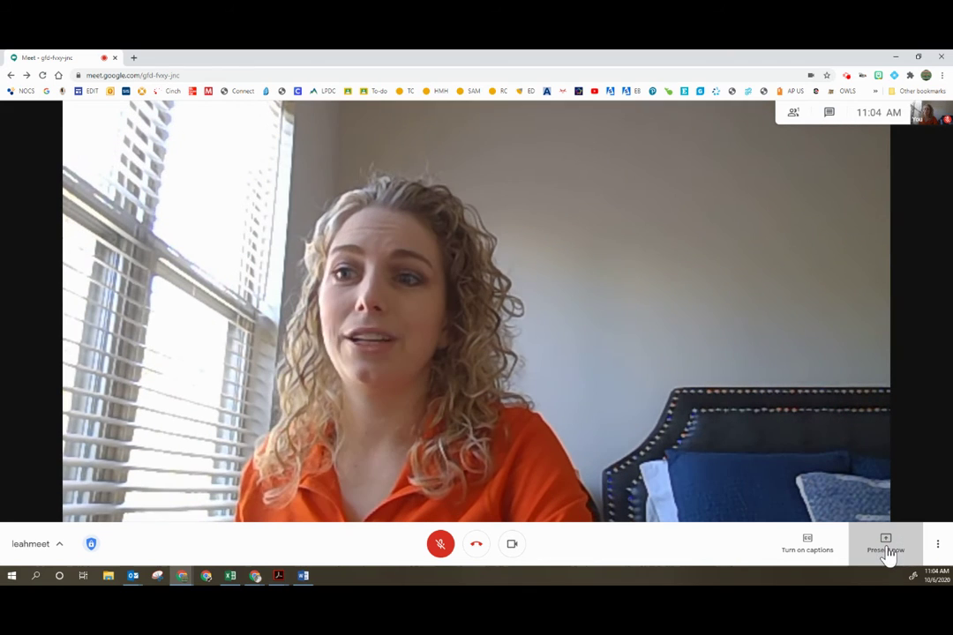
pyautogui.click(888, 561)
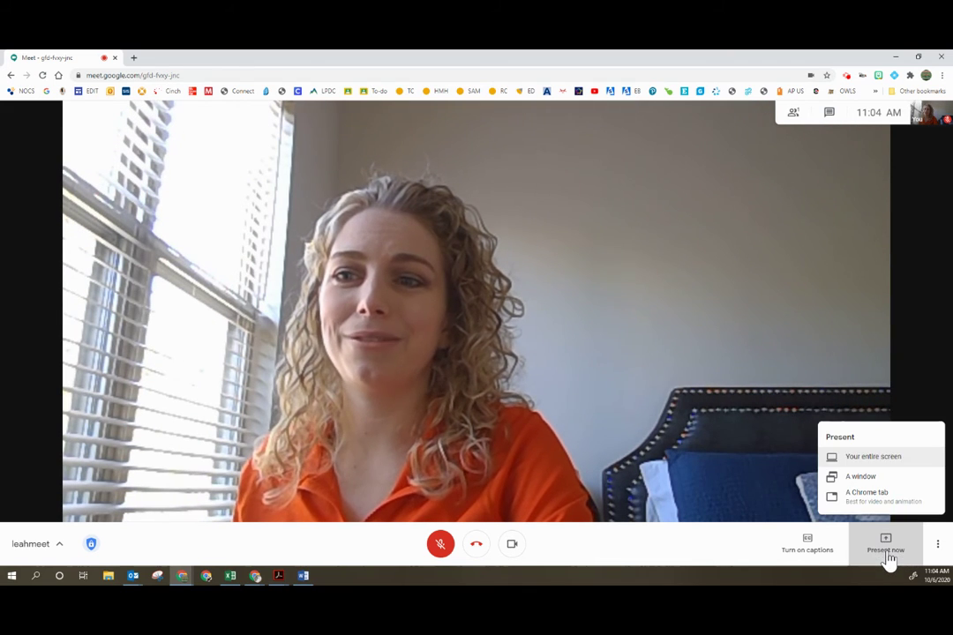
pyautogui.click(881, 459)
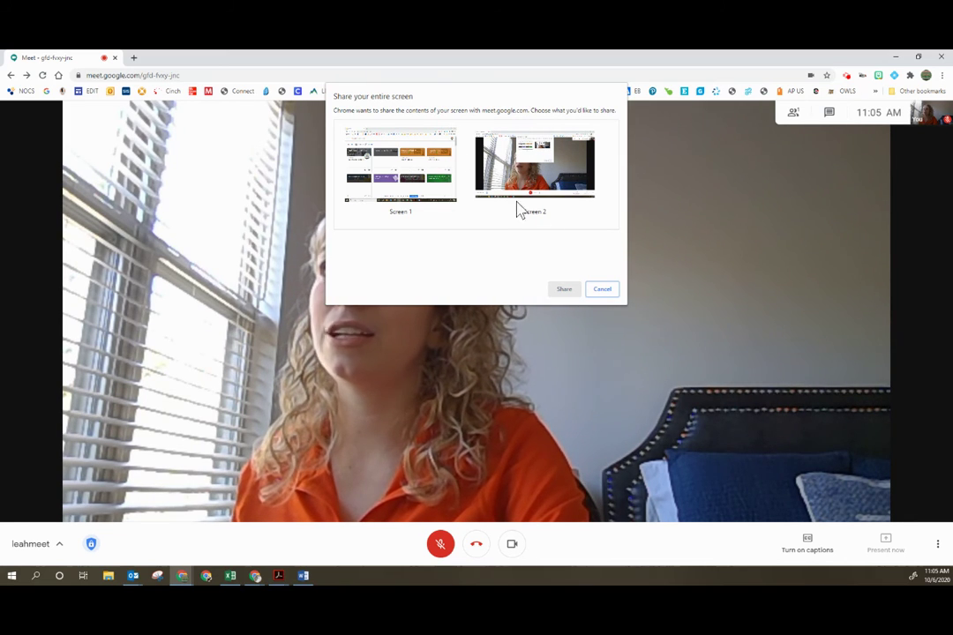
pyautogui.click(401, 181)
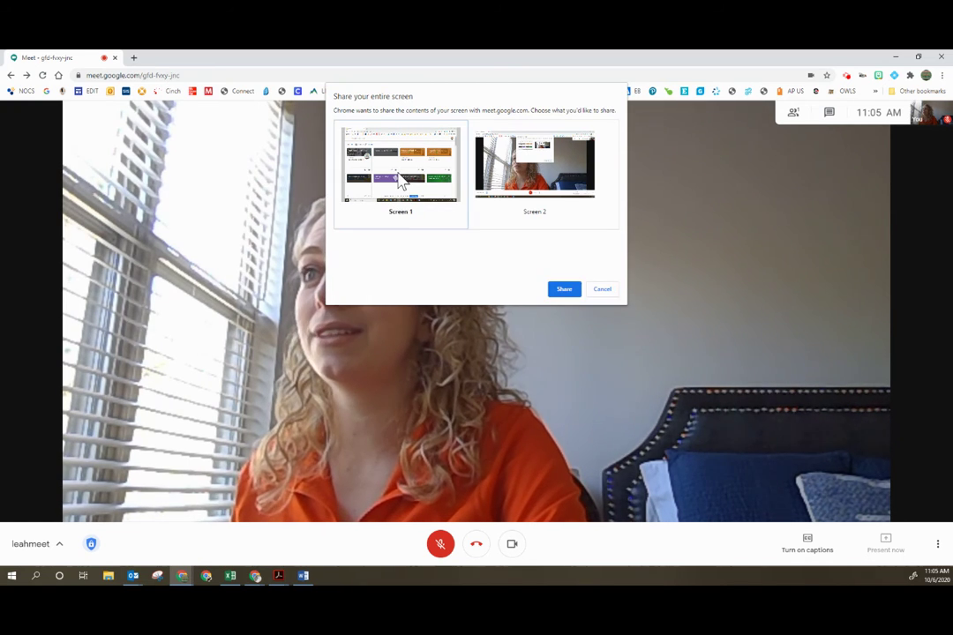
pyautogui.click(601, 290)
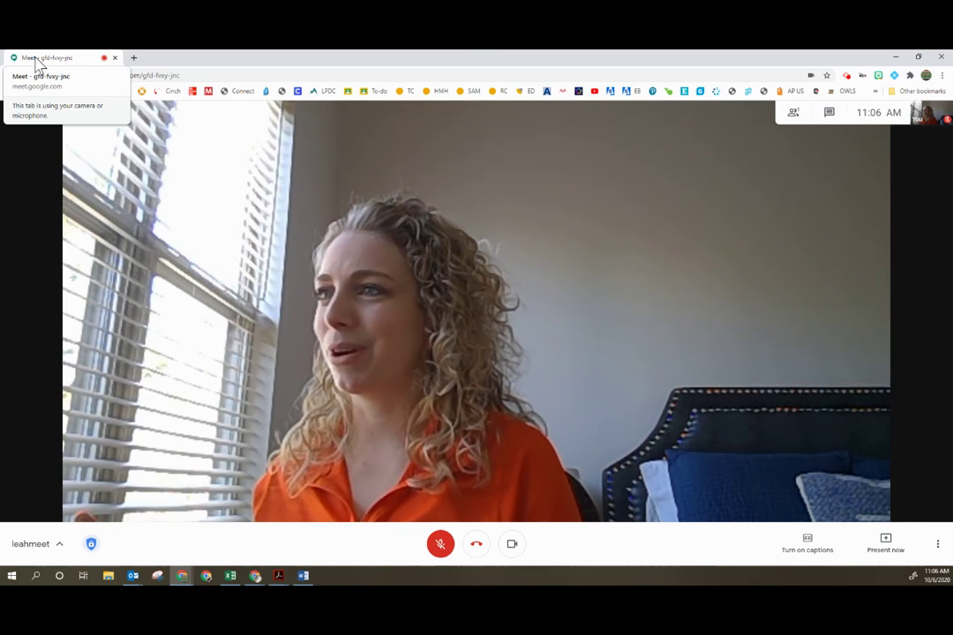
# Move the Meet window to the other display and bring it back as a smaller window over Google Classroom
pyautogui.moveTo(37, 63); pyautogui.dragTo(450, 265)
pyautogui.moveTo(558, 302); pyautogui.dragTo(952, 327)
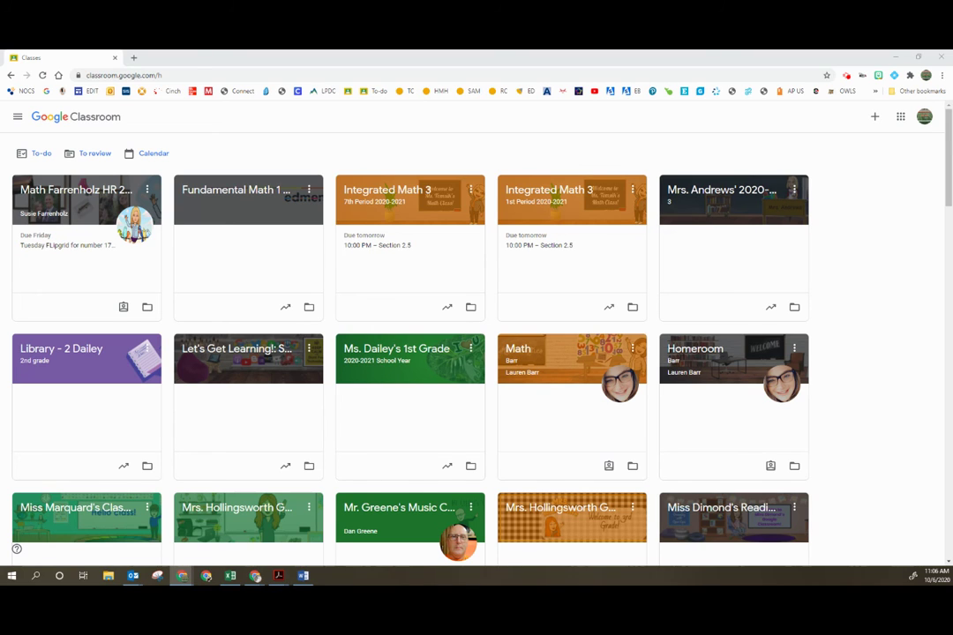
pyautogui.moveTo(759, 89); pyautogui.dragTo(385, 113)
pyautogui.doubleClick(384, 112)
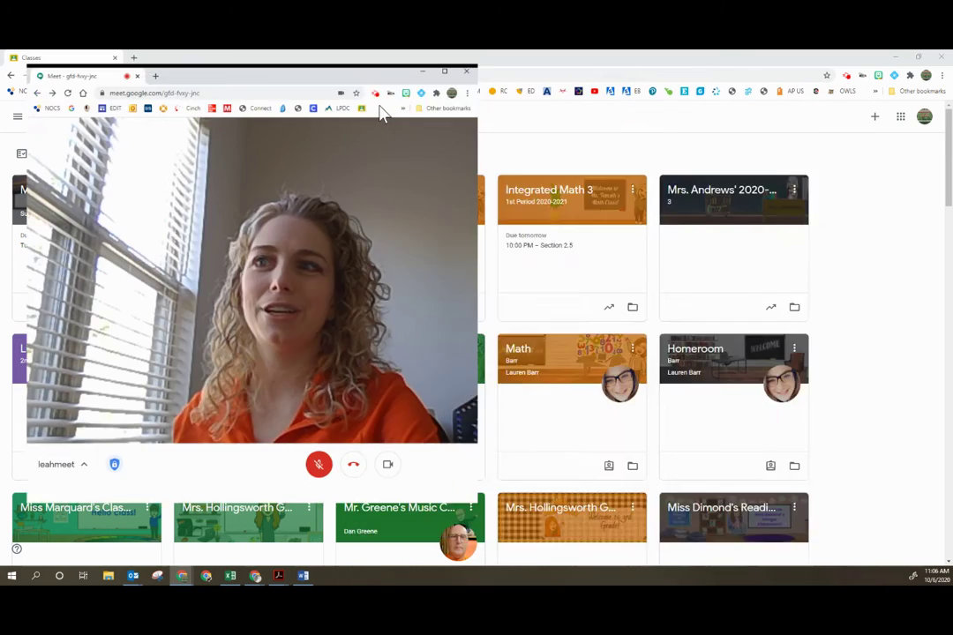
pyautogui.click(917, 56)
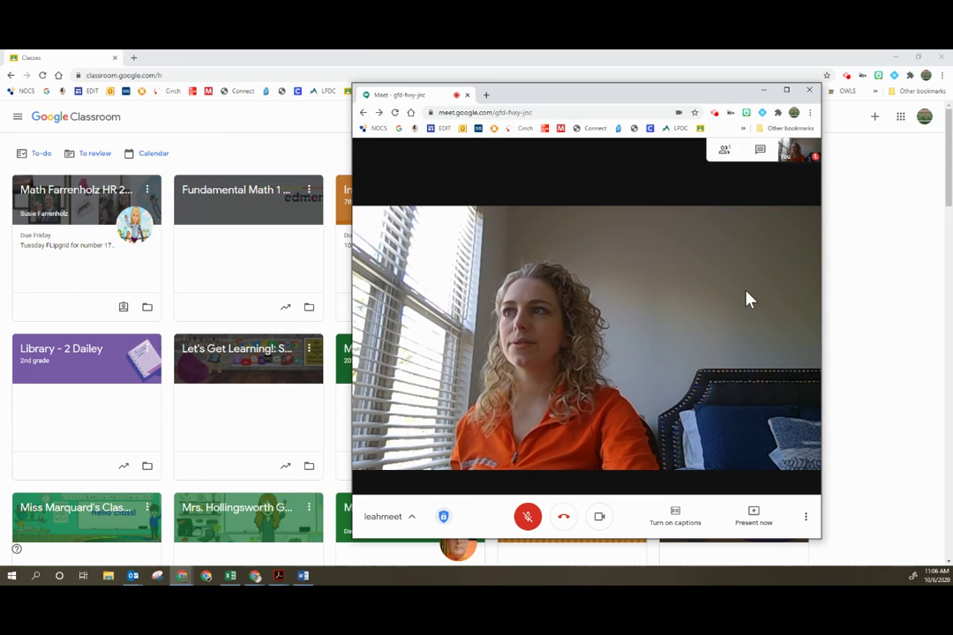
# Send the Meet window to the other display again, return it over Google Classroom and maximize it
pyautogui.moveTo(515, 121); pyautogui.dragTo(952, 265)
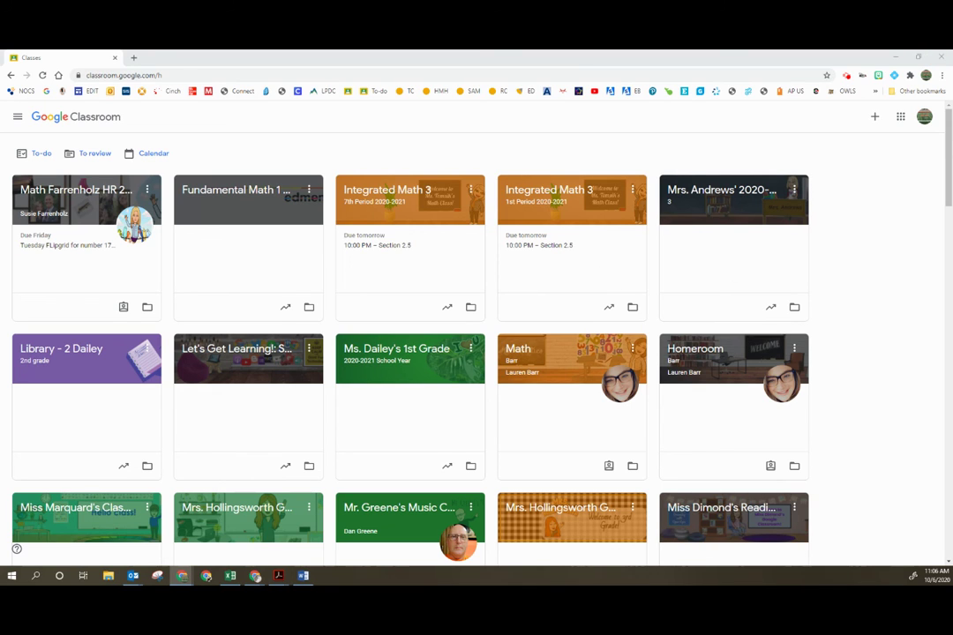
pyautogui.hotkey('alt', 'Tab')
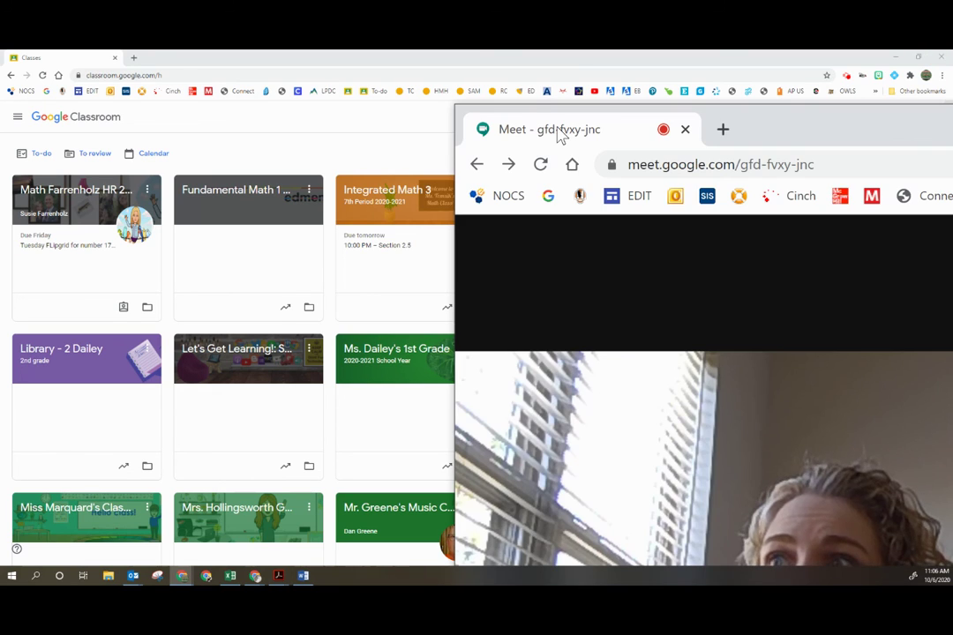
pyautogui.moveTo(557, 134); pyautogui.dragTo(449, 121)
pyautogui.click(670, 110)
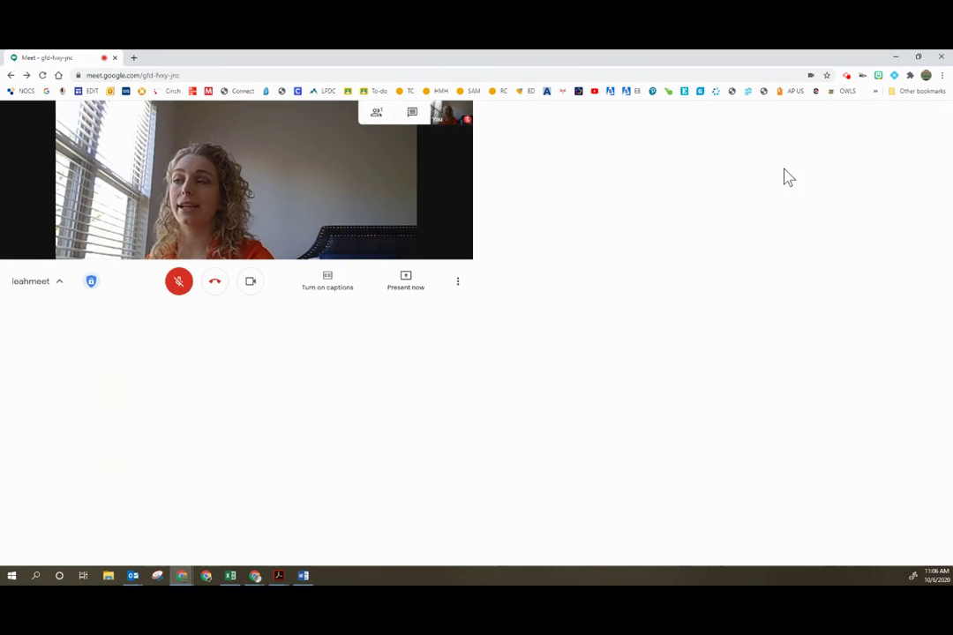